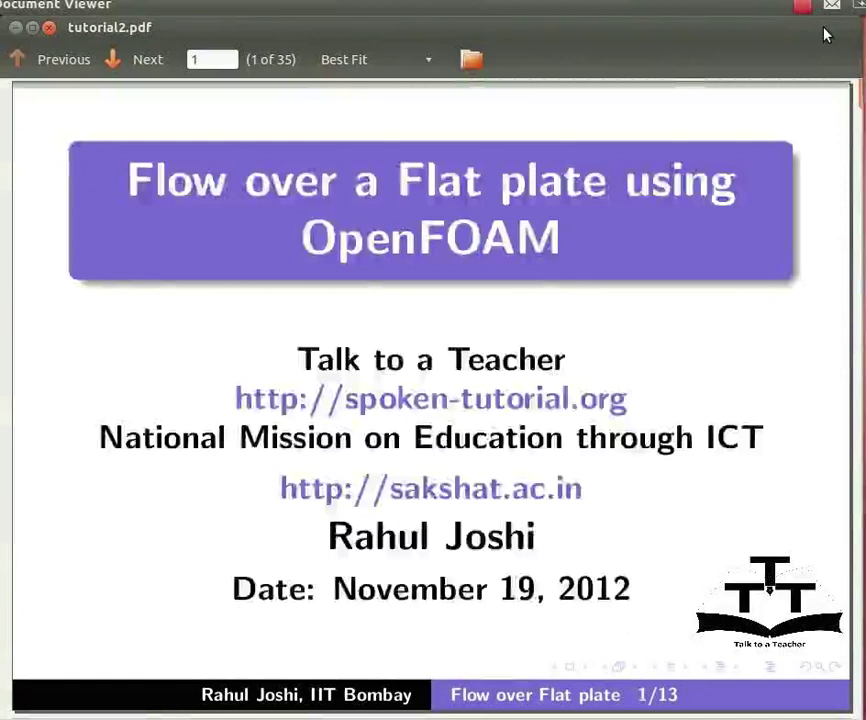
Page through the Learning Objectives and System Requirement slides to 'About Flow over flat plate'.
key("Page_Down")
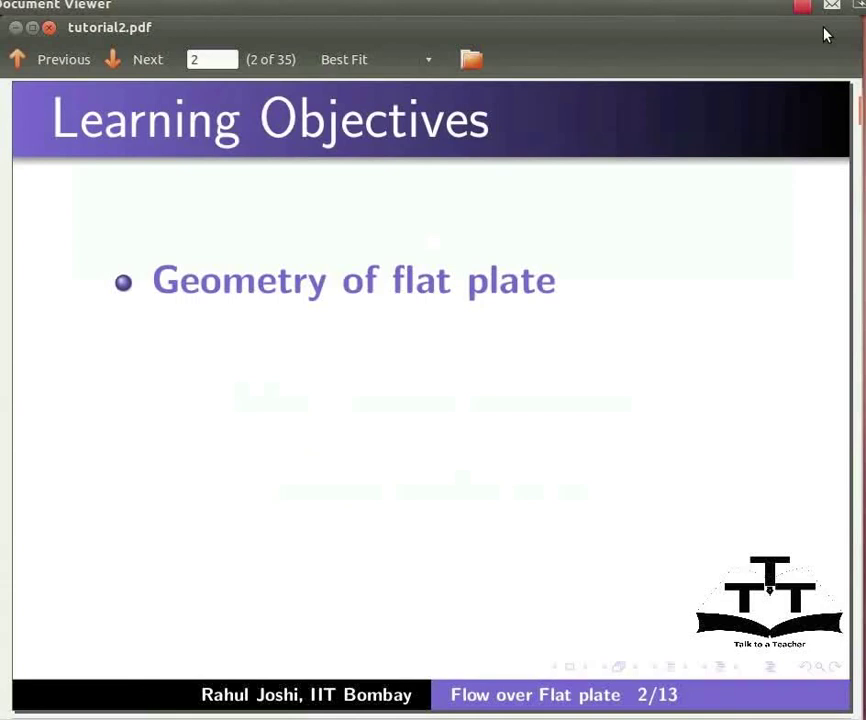
key("Page_Down")
key("Page_Down")
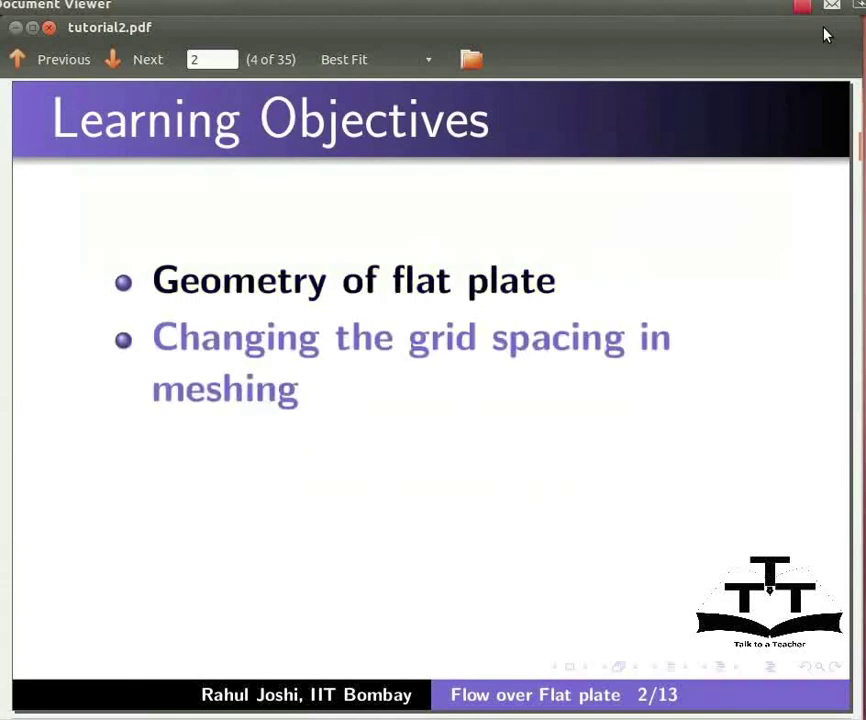
key("Page_Down")
key("Page_Down")
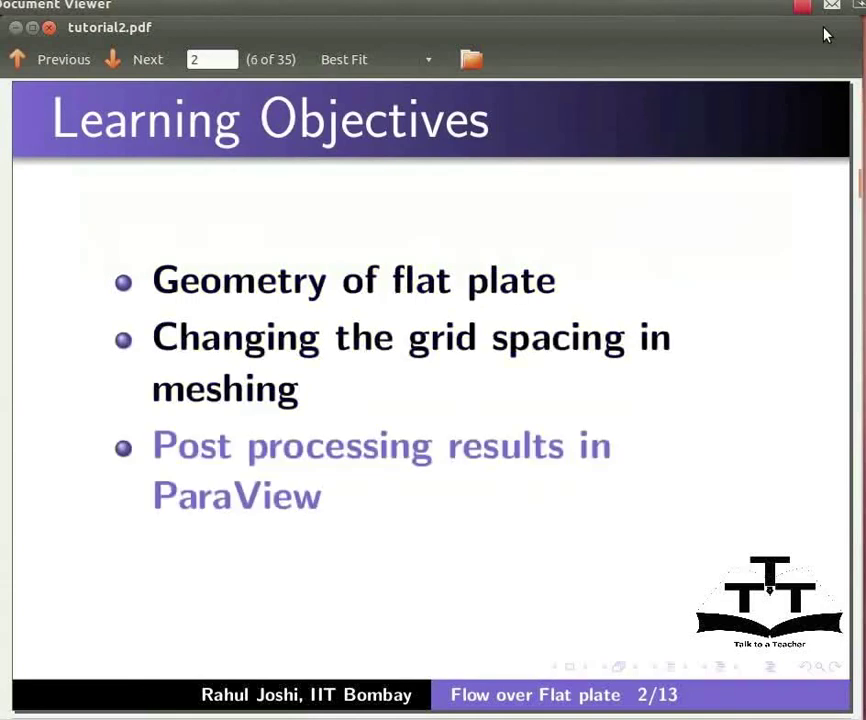
key("Page_Down")
key("Page_Down")
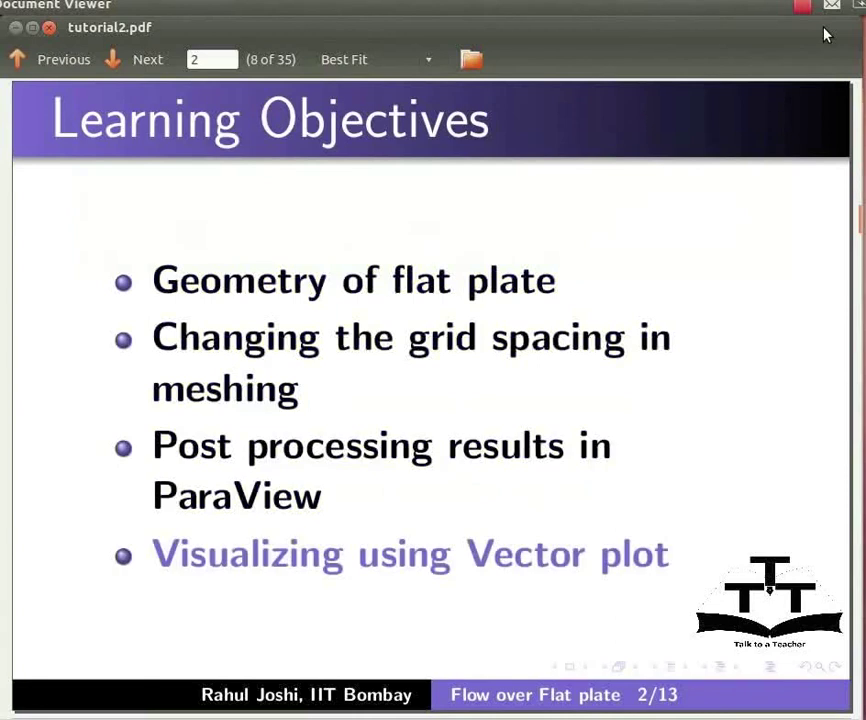
key("Page_Down")
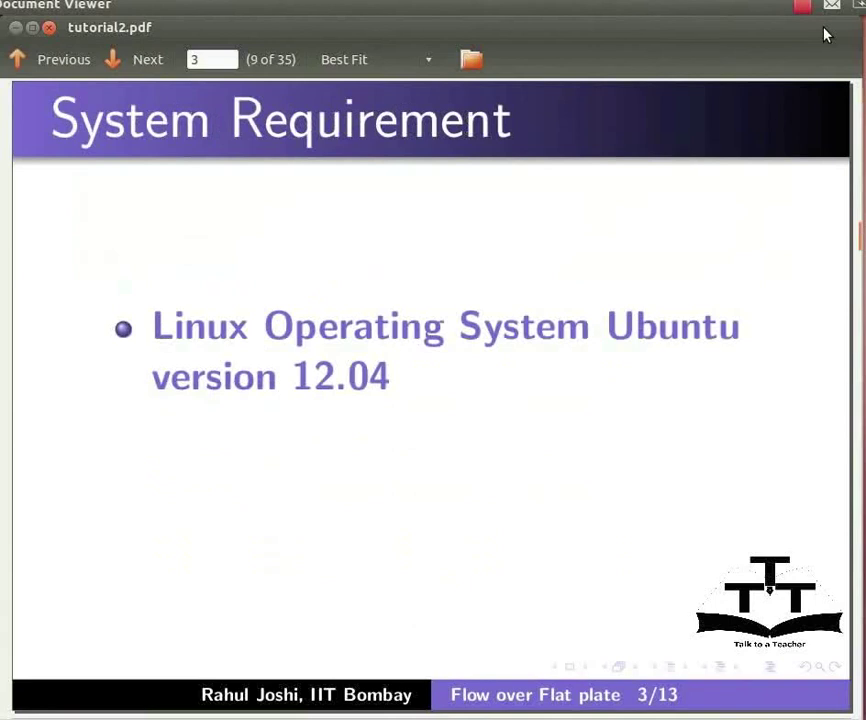
key("Page_Down")
key("Page_Down")
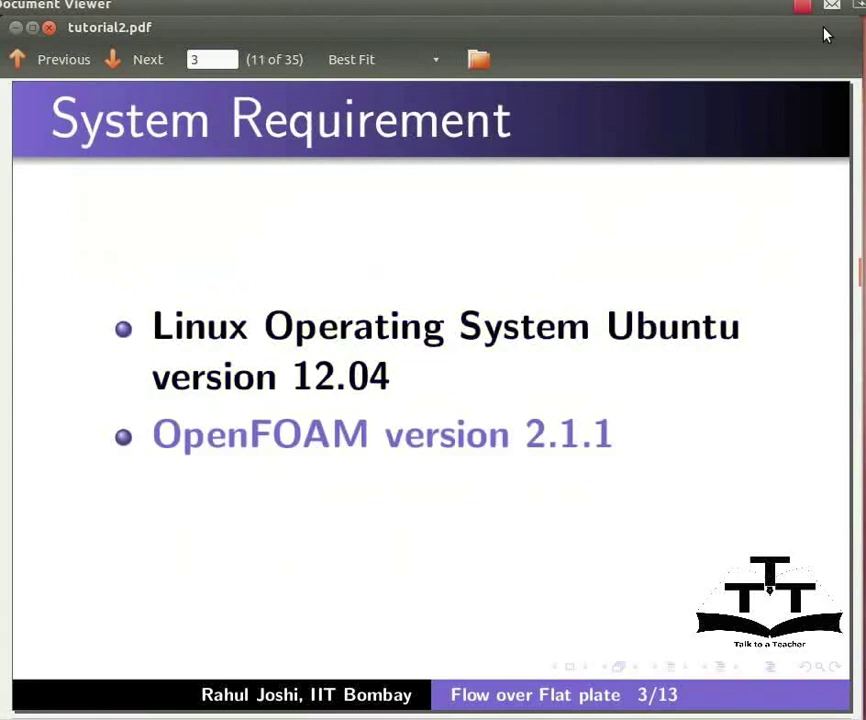
key("Page_Down")
key("Page_Down")
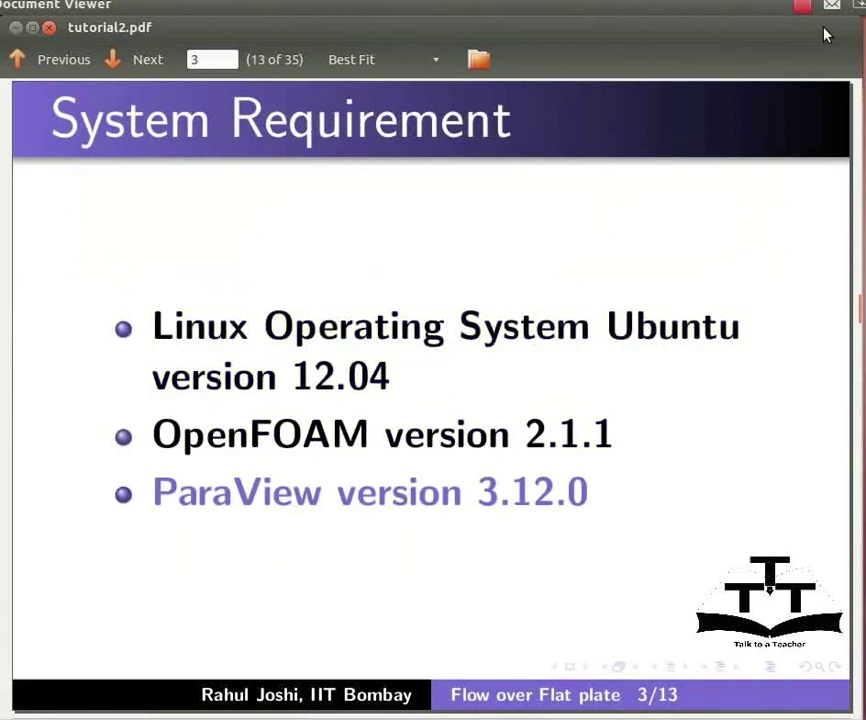
key("Page_Down")
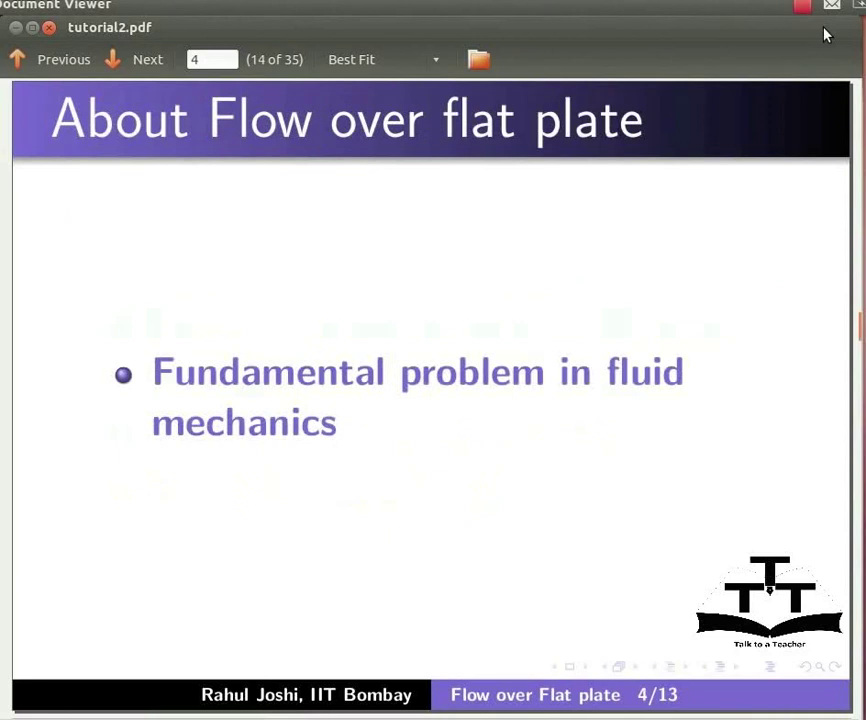
Advance past the boundary layer and Boundary conditions slides to Inlet parameters (U = 1 m/s).
key("Page_Down")
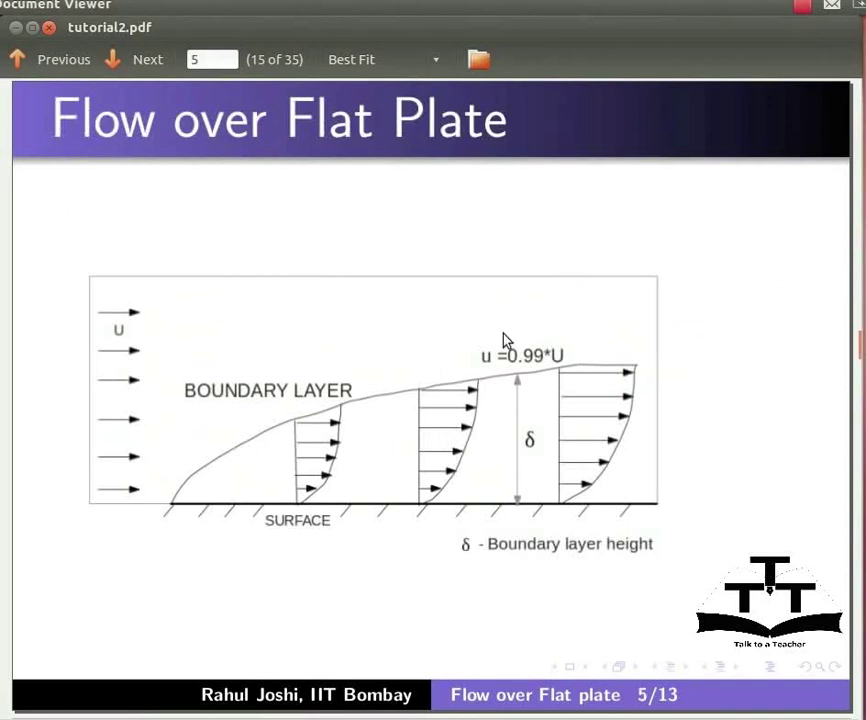
key("Page_Down")
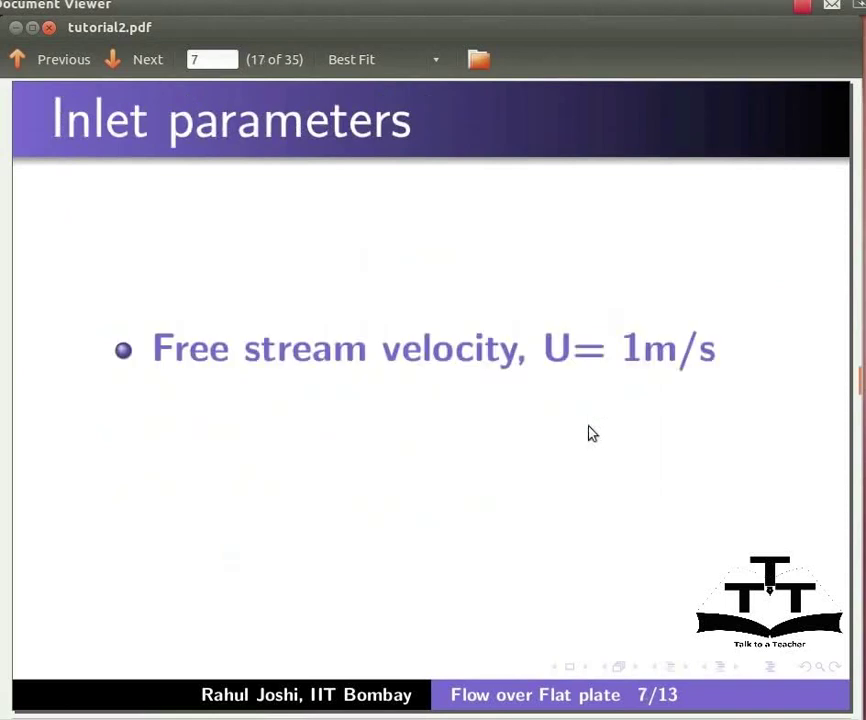
key("Page_Down")
key("Page_Down")
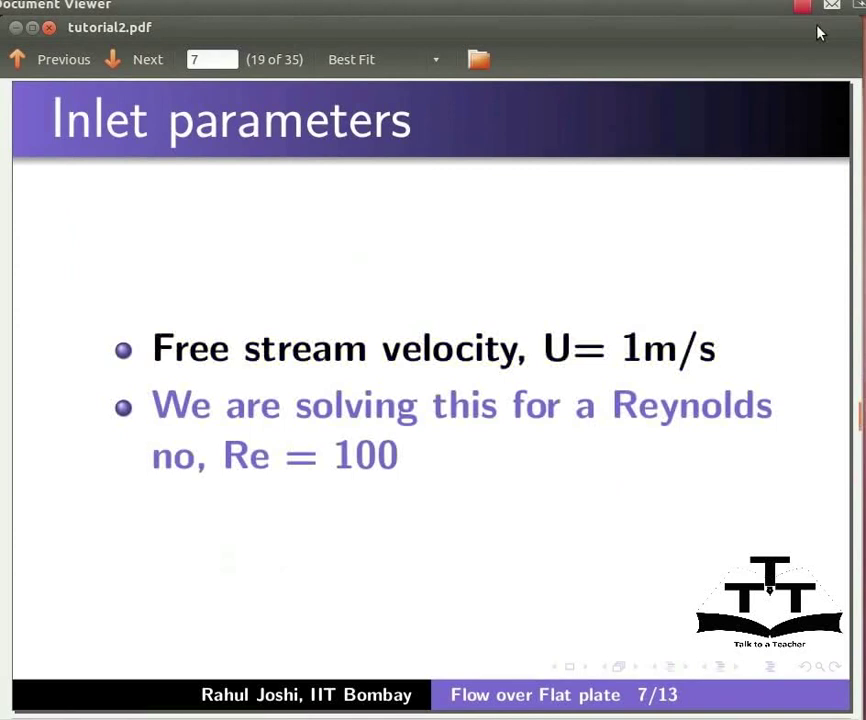
From the home folder, go into OpenFOAM's versioned user folder, then run/tutorials.
left_click(15, 97)
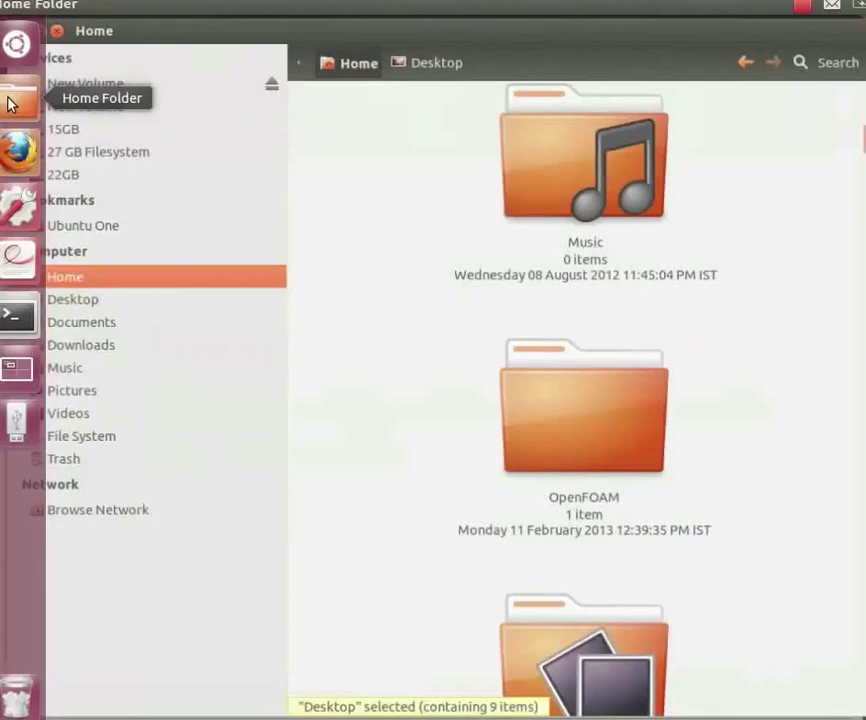
double_click(592, 401)
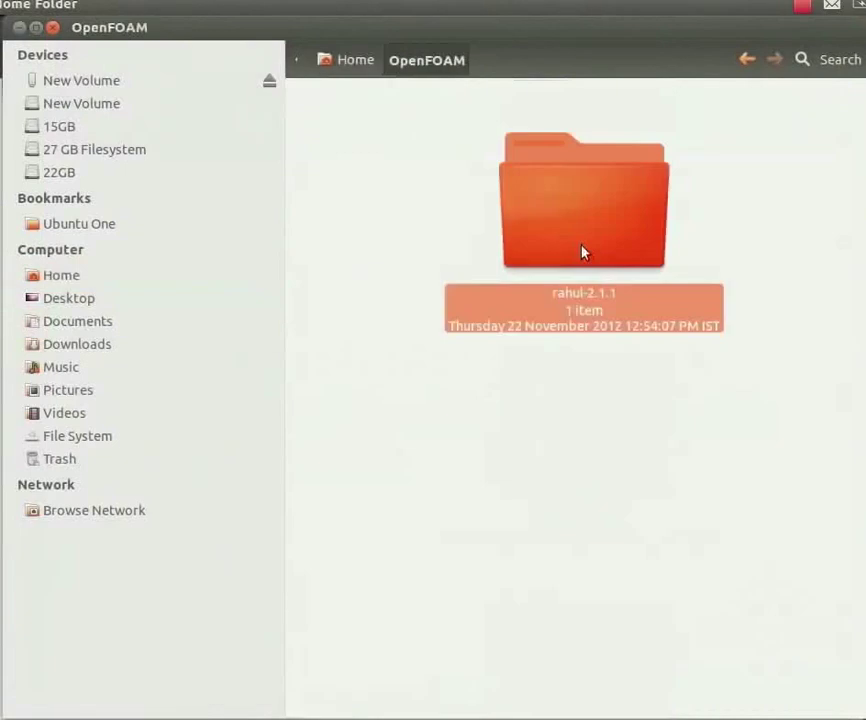
double_click(584, 251)
double_click(575, 240)
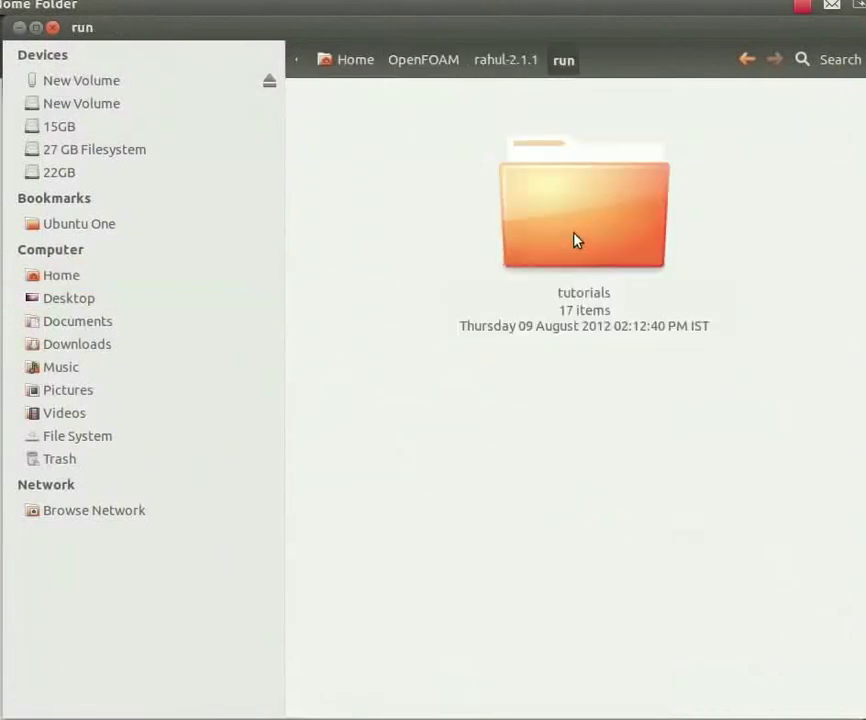
double_click(575, 240)
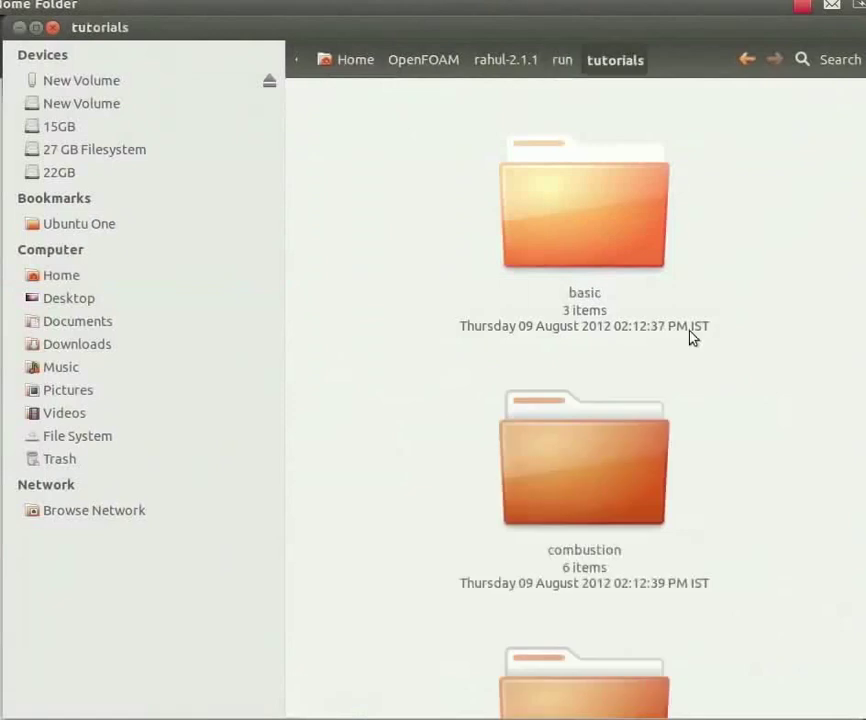
Go into incompressible, then simpleFoam, to see its tutorial cases.
scroll(690, 337, "down", 20)
scroll(690, 337, "down", 10)
double_click(596, 198)
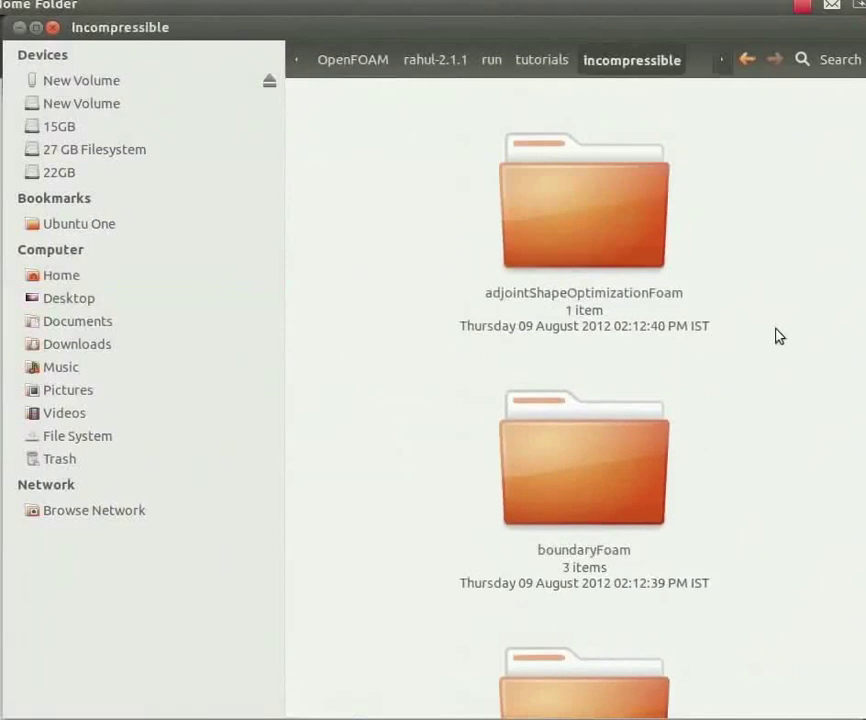
scroll(779, 336, "down", 20)
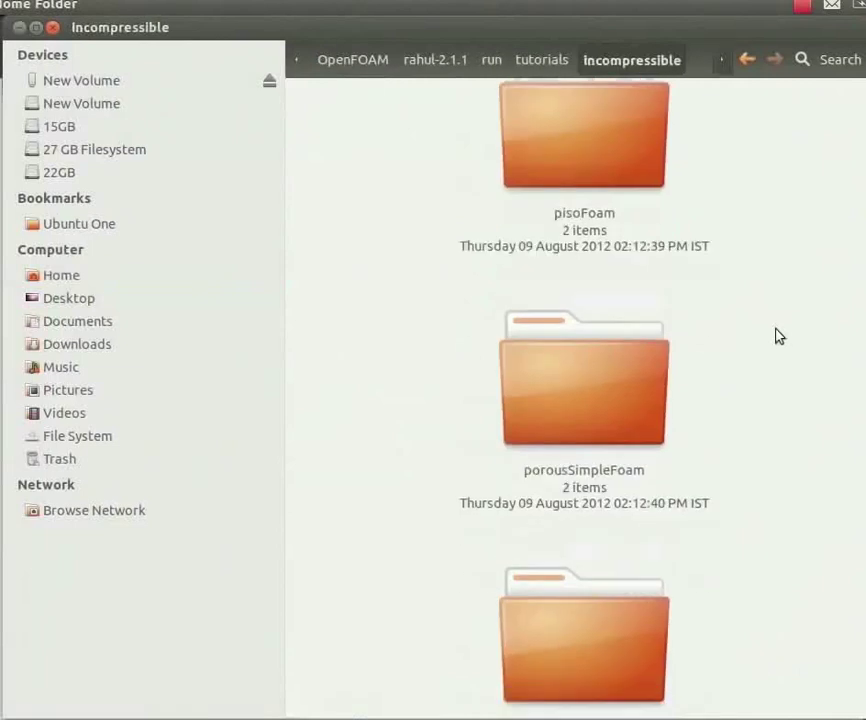
scroll(779, 336, "down", 10)
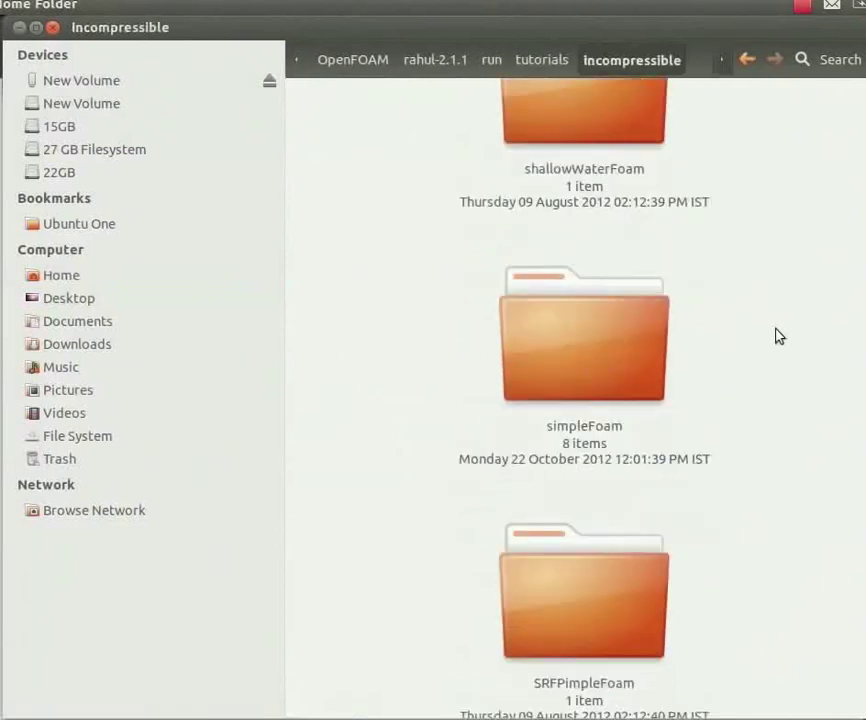
double_click(592, 358)
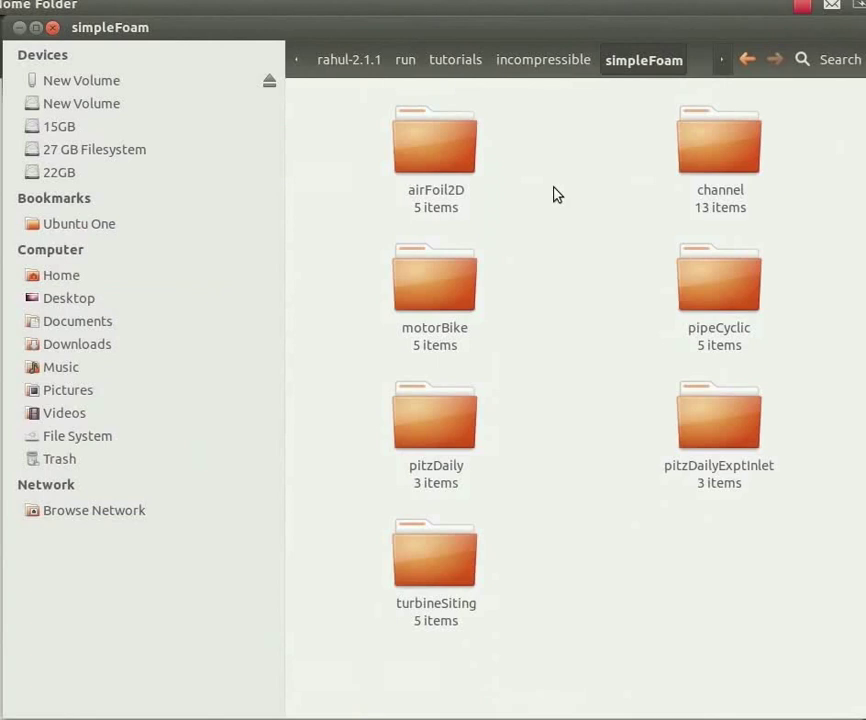
Create a new folder named flatplate inside simpleFoam.
right_click(556, 194)
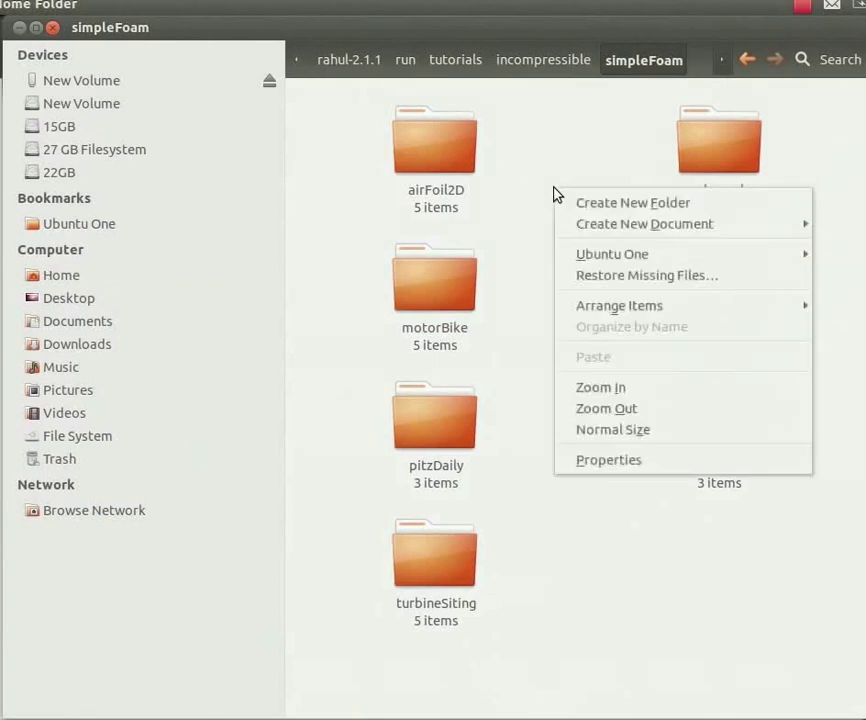
left_click(576, 205)
type("flatplate")
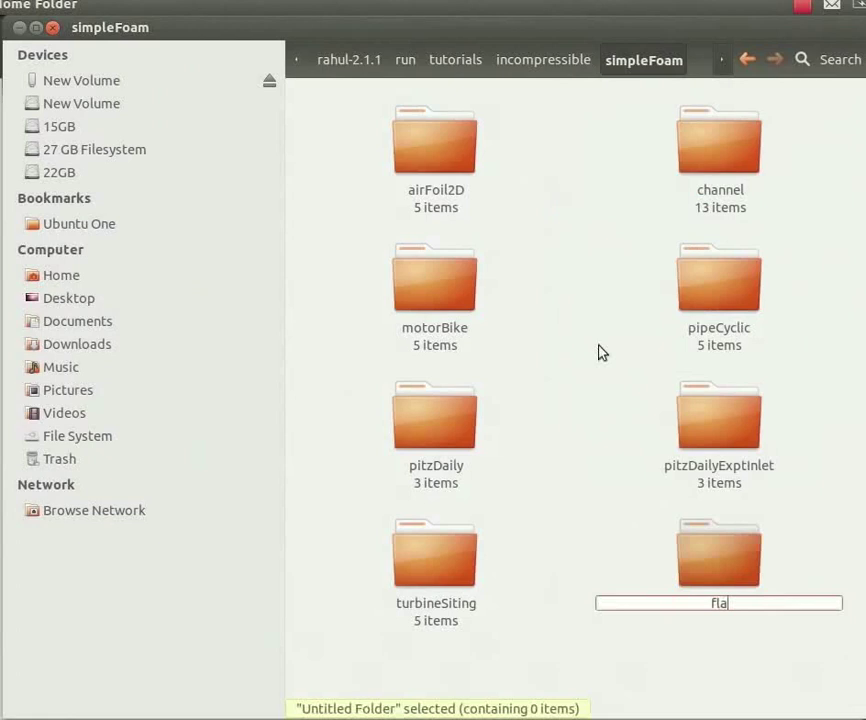
key("Return")
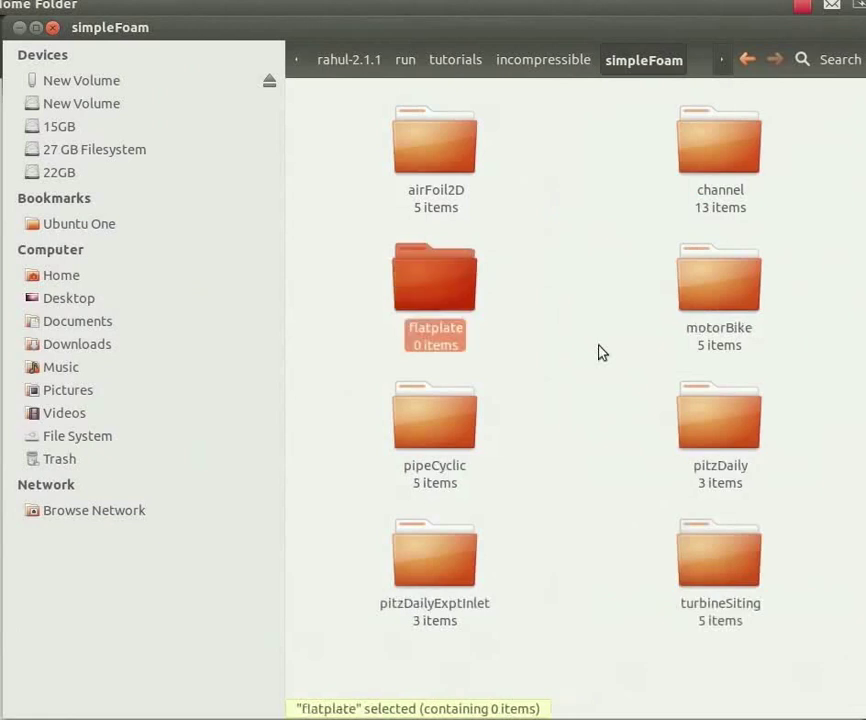
left_click(588, 354)
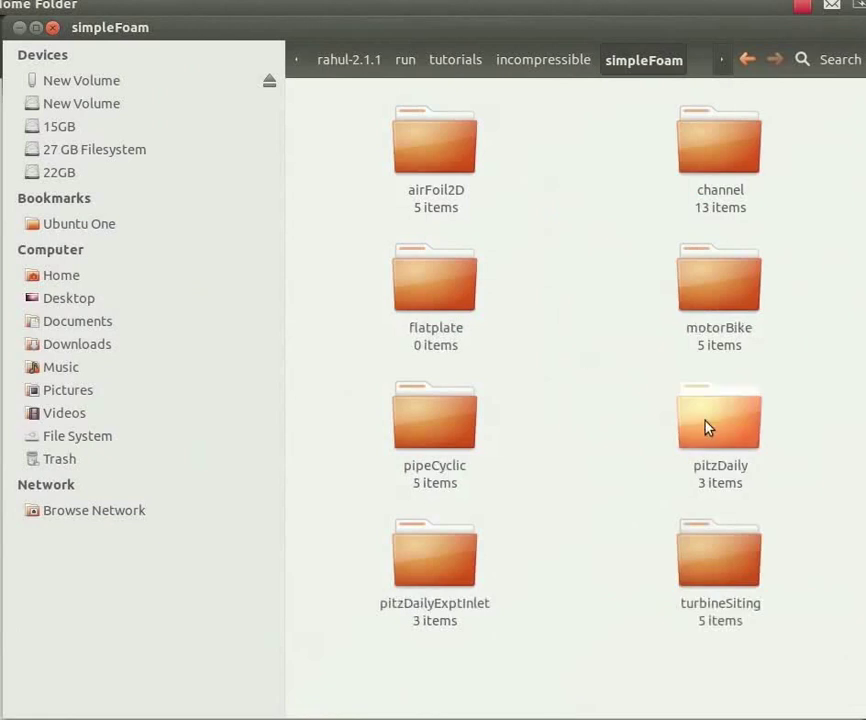
Copy the 0, constant and system folders from the pitzDaily case.
double_click(712, 428)
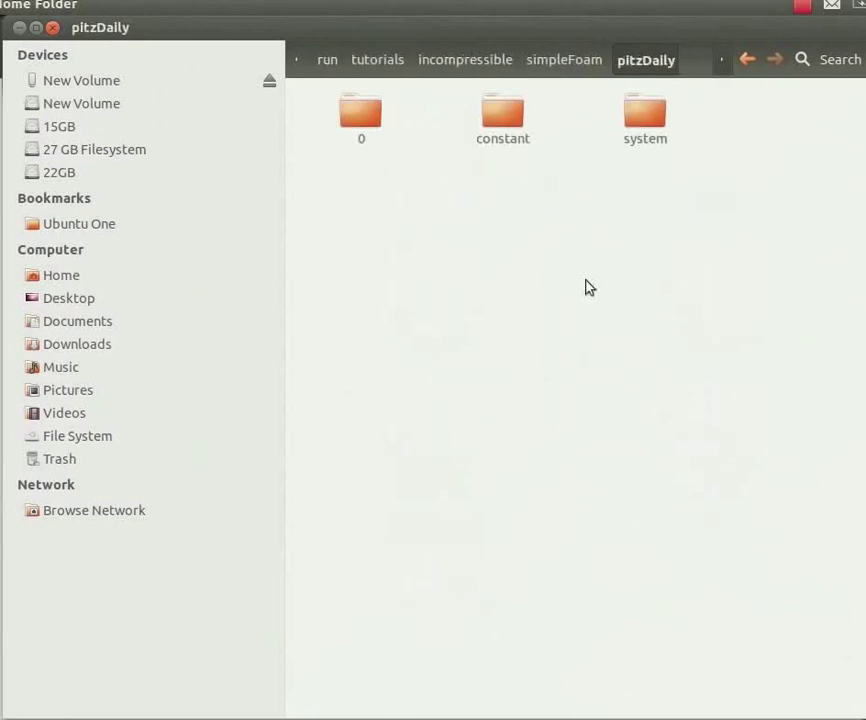
scroll(590, 288, "up", 2)
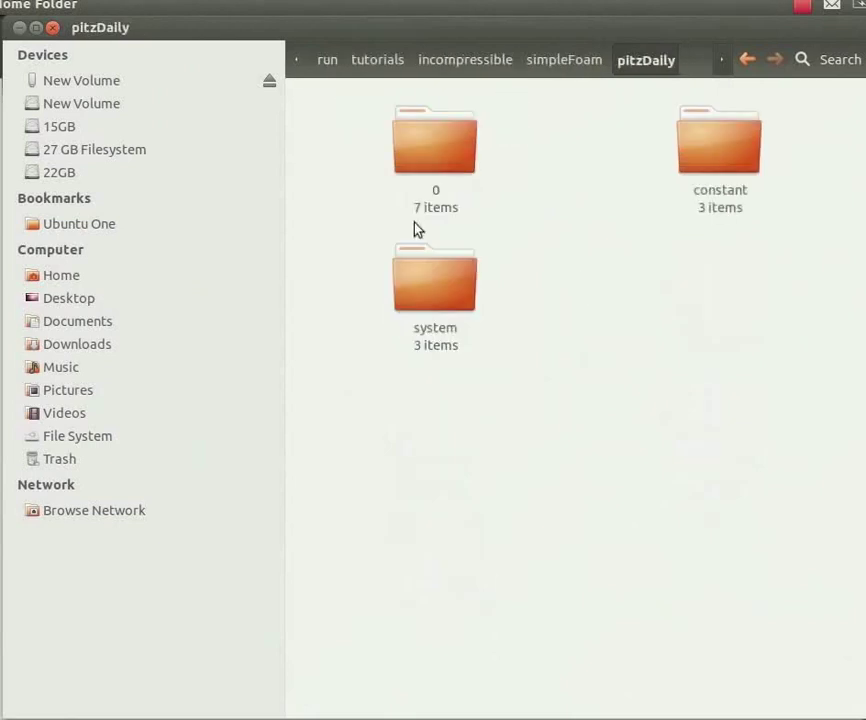
left_click_drag(356, 145, 737, 290)
right_click(712, 160)
left_click(754, 305)
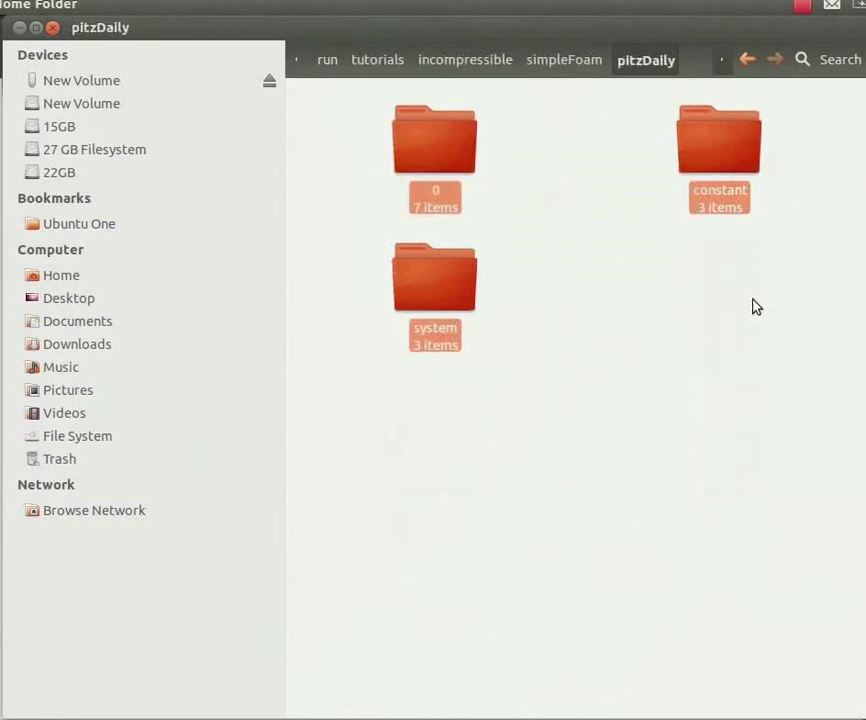
Paste the copied folders into flatplate, then open its constant/polyMesh folder.
left_click(570, 68)
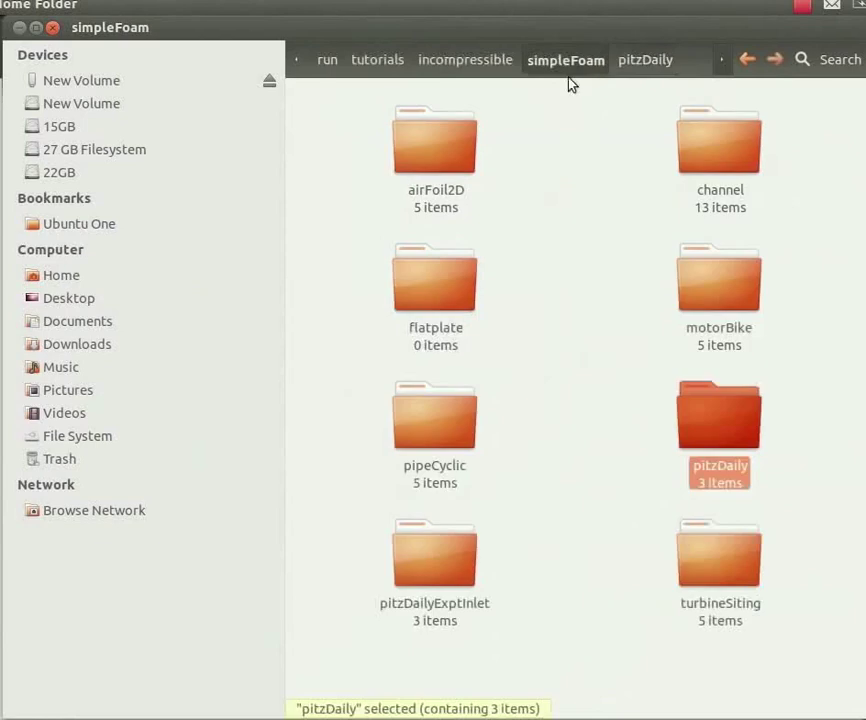
double_click(447, 295)
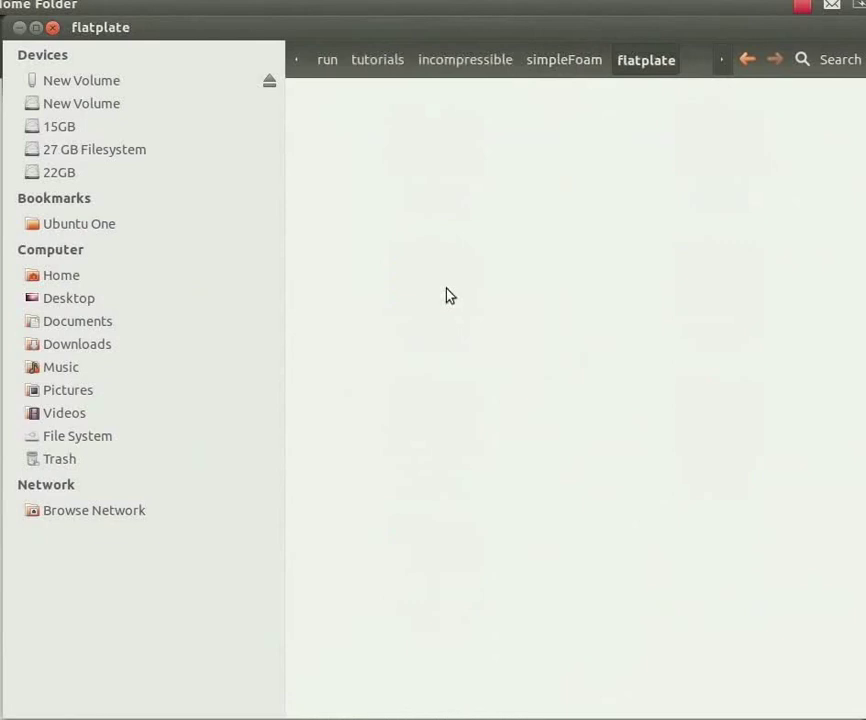
right_click(449, 295)
left_click(512, 457)
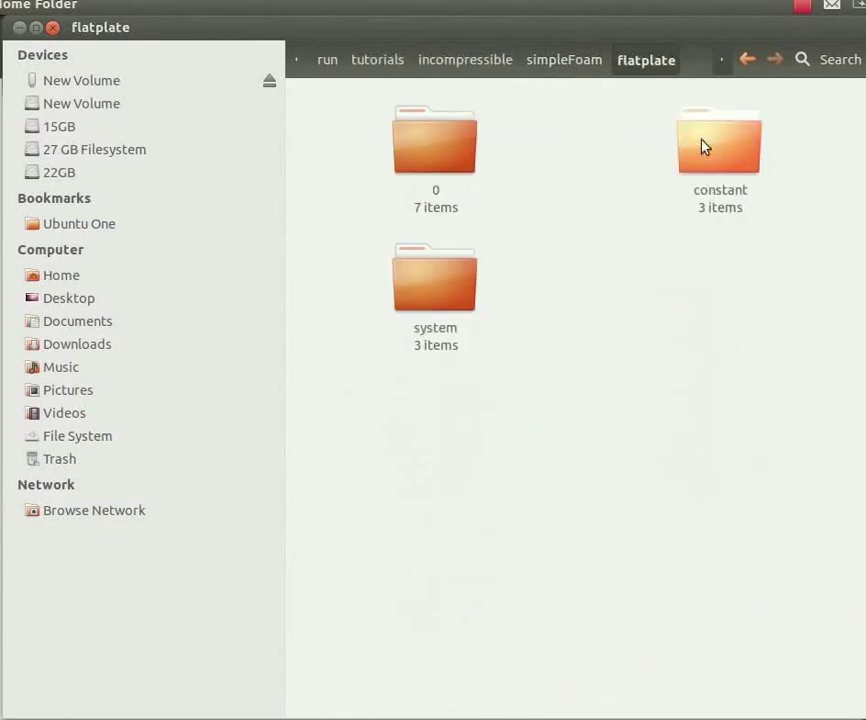
double_click(715, 148)
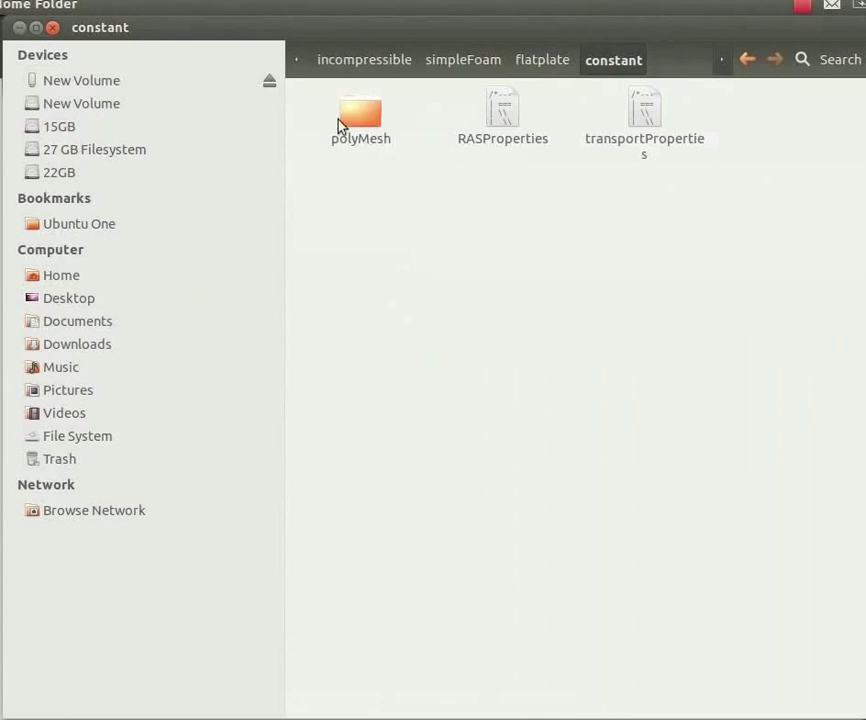
double_click(355, 140)
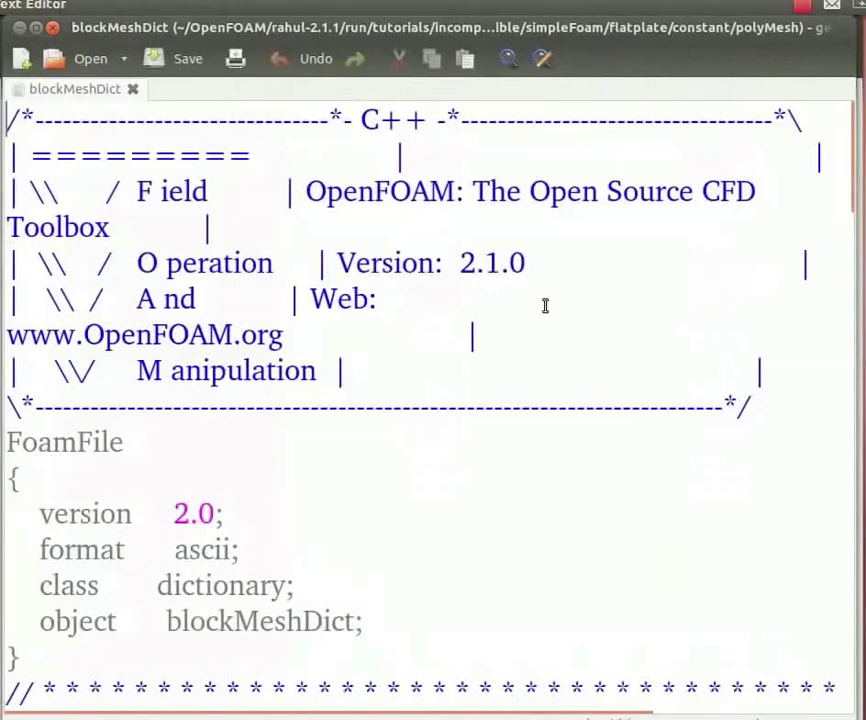
Review blockMeshDict's eight vertices and the (50 50 1) hex block with simpleGrading (1 3 1).
scroll(545, 315, "down", 3)
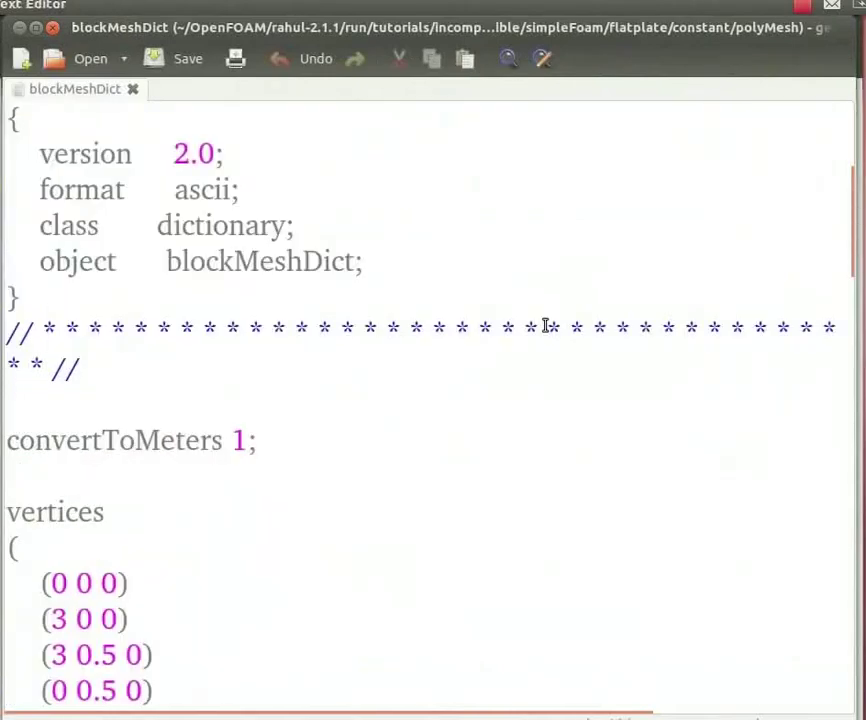
scroll(286, 443, "down", 3)
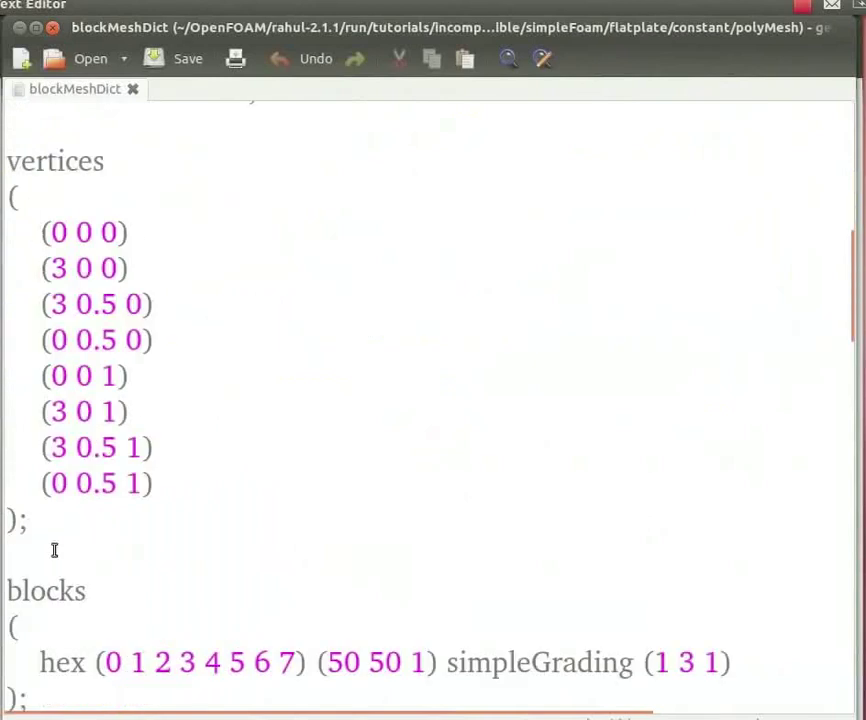
scroll(562, 420, "down", 2)
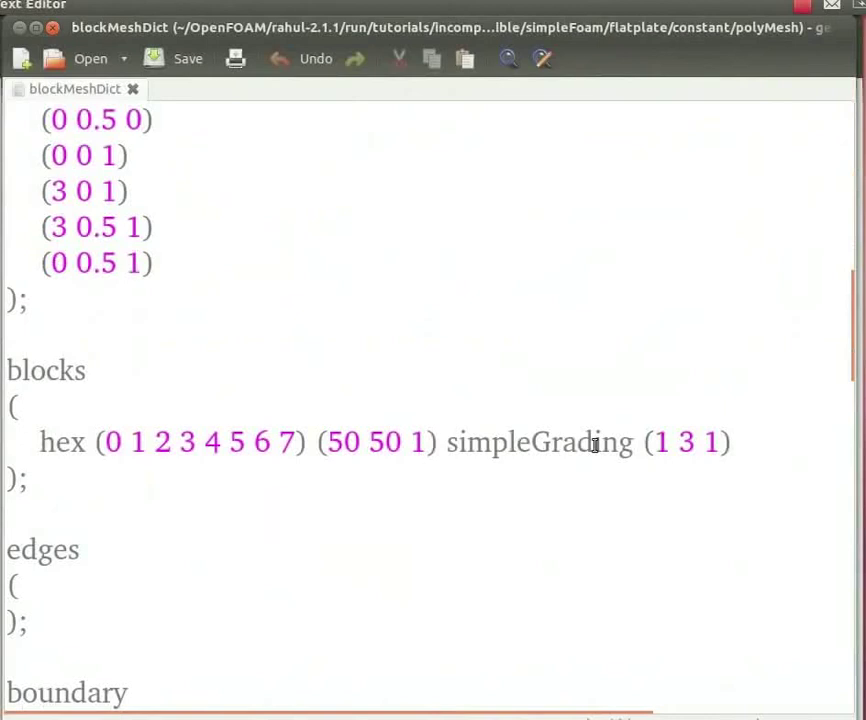
Close blockMeshDict, inspect flatplate's 0 field folder, then return to the Inlet parameters slide (Re = 100).
left_click(52, 27)
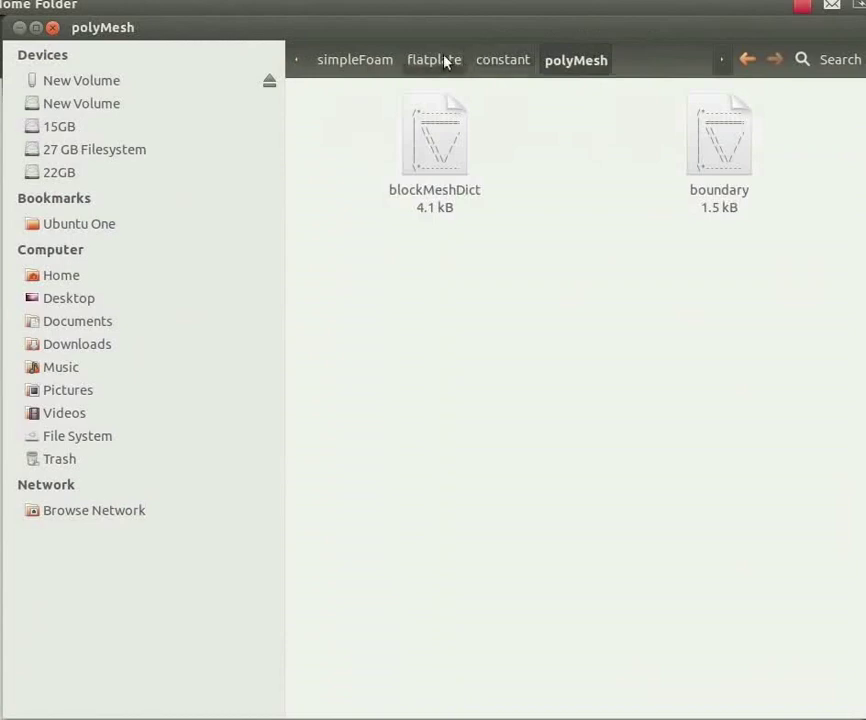
left_click(441, 62)
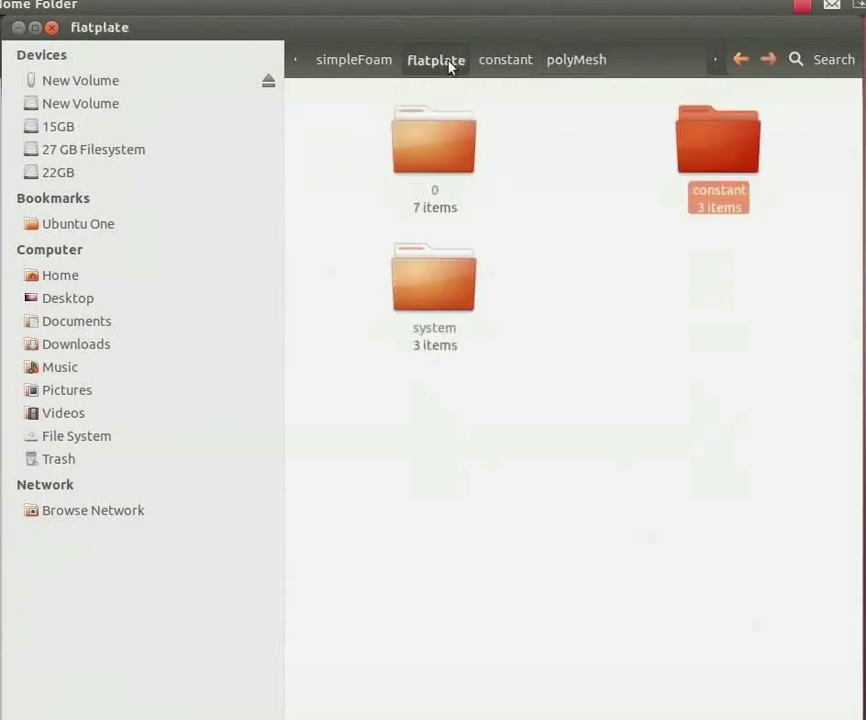
double_click(435, 167)
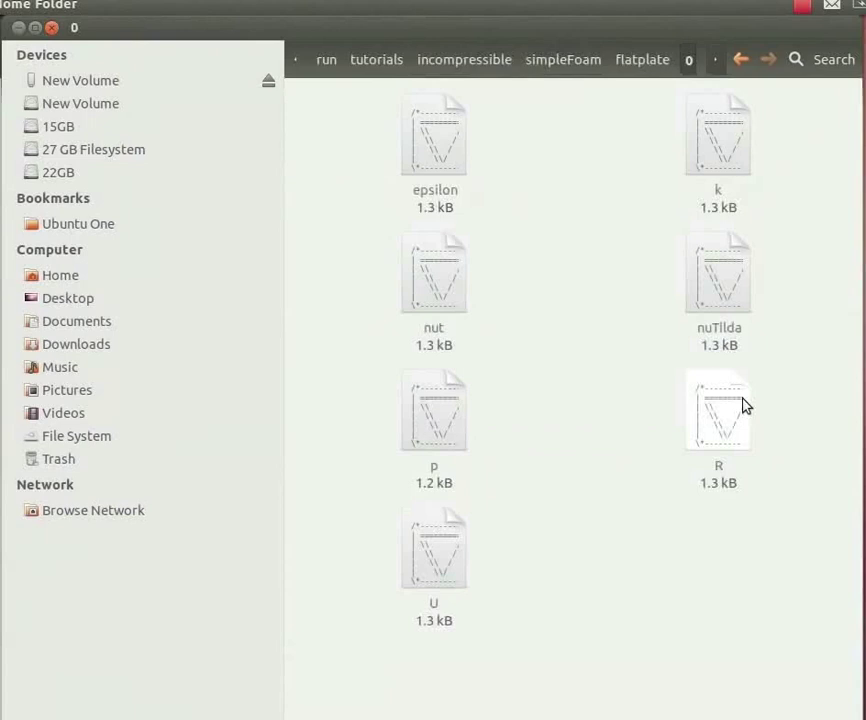
left_click(649, 63)
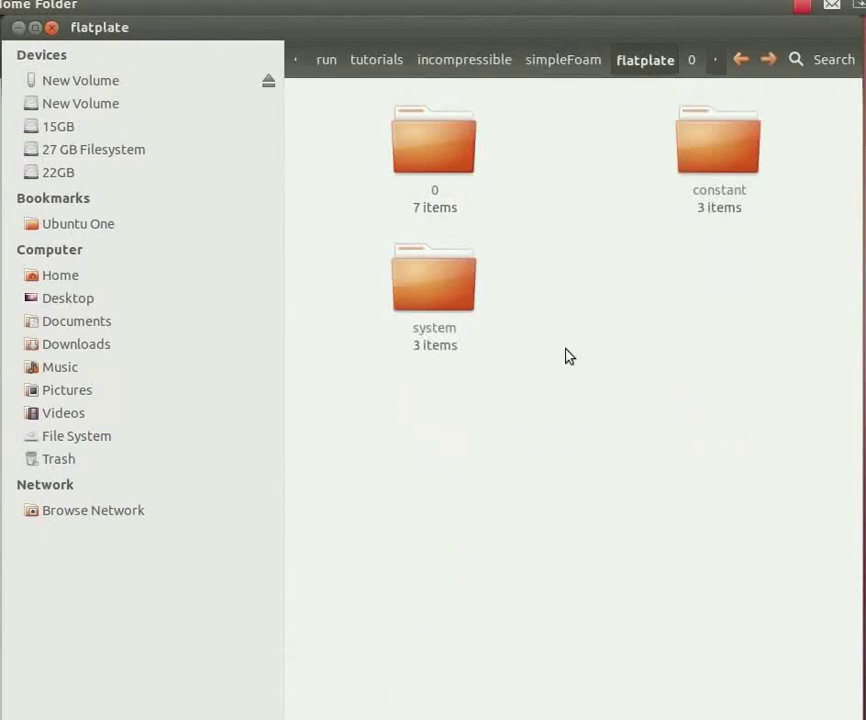
key("alt+Tab")
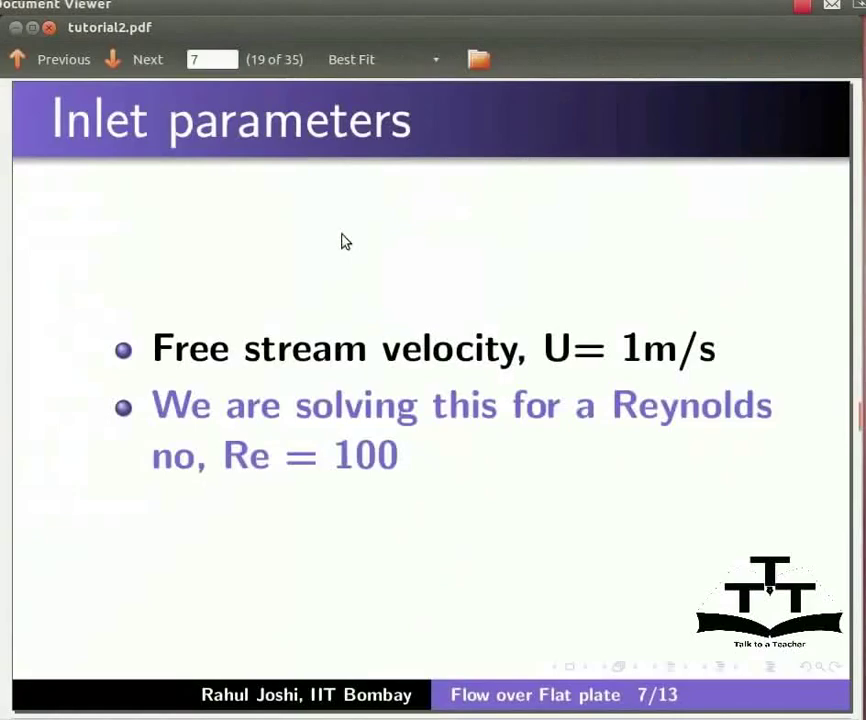
In the terminal, change to run/tutorials/incompressible/simpleFoam using Tab completion.
key("alt+Tab")
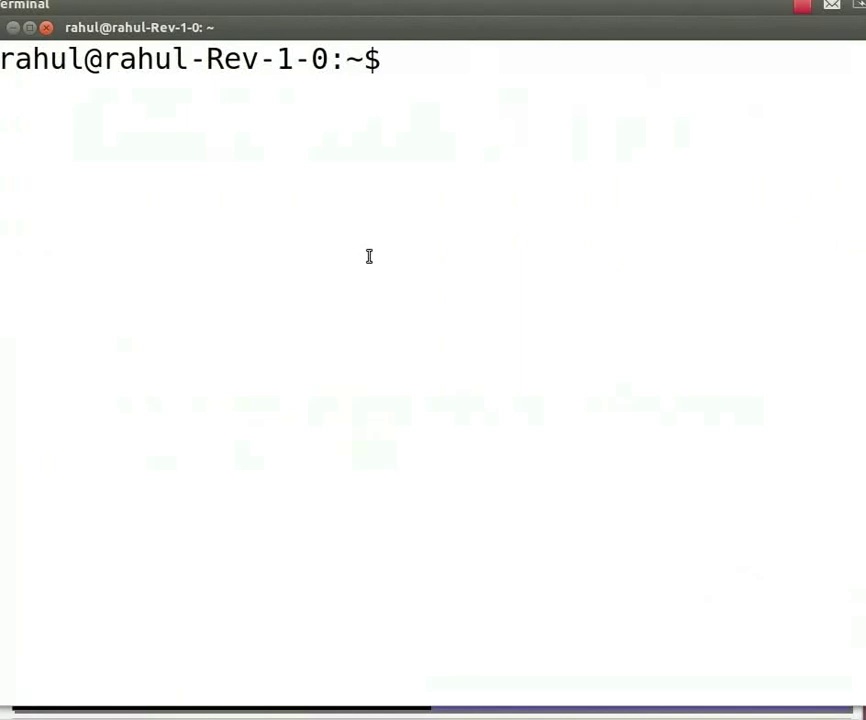
type("run")
key("Return")
type("cd tut")
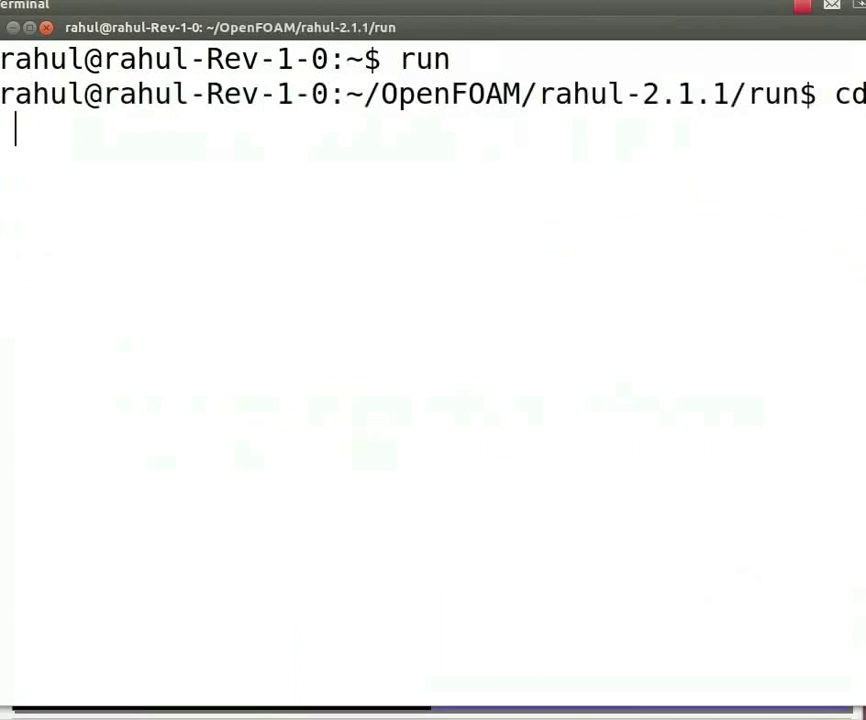
type("orials")
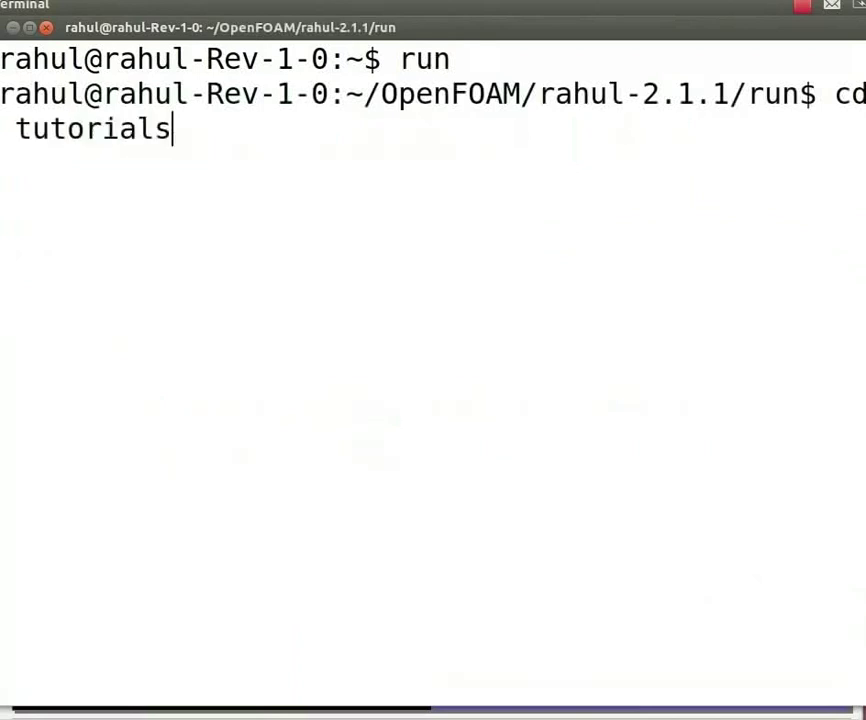
key("Return")
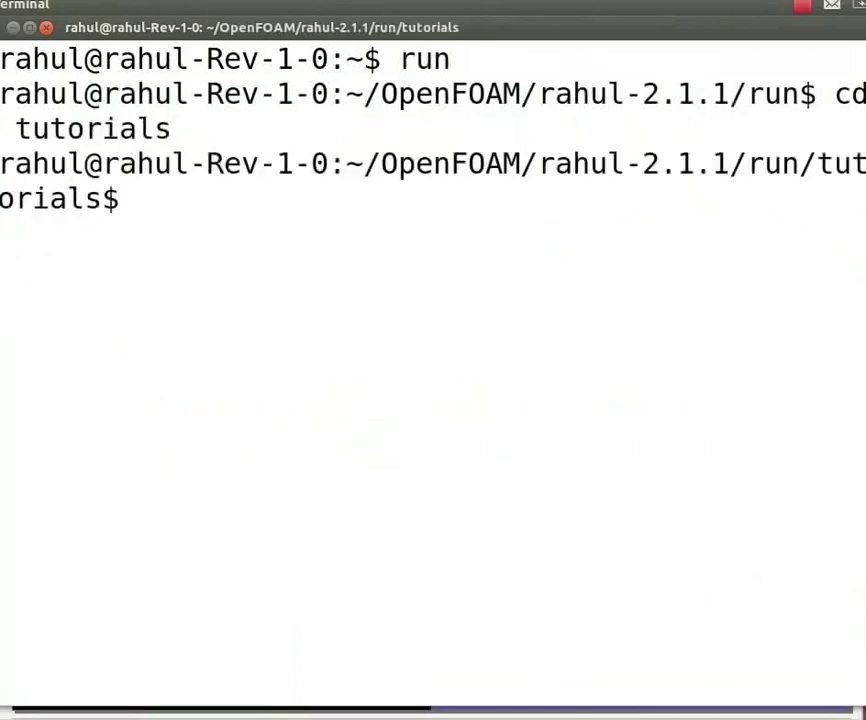
type("cd i")
key("Tab")
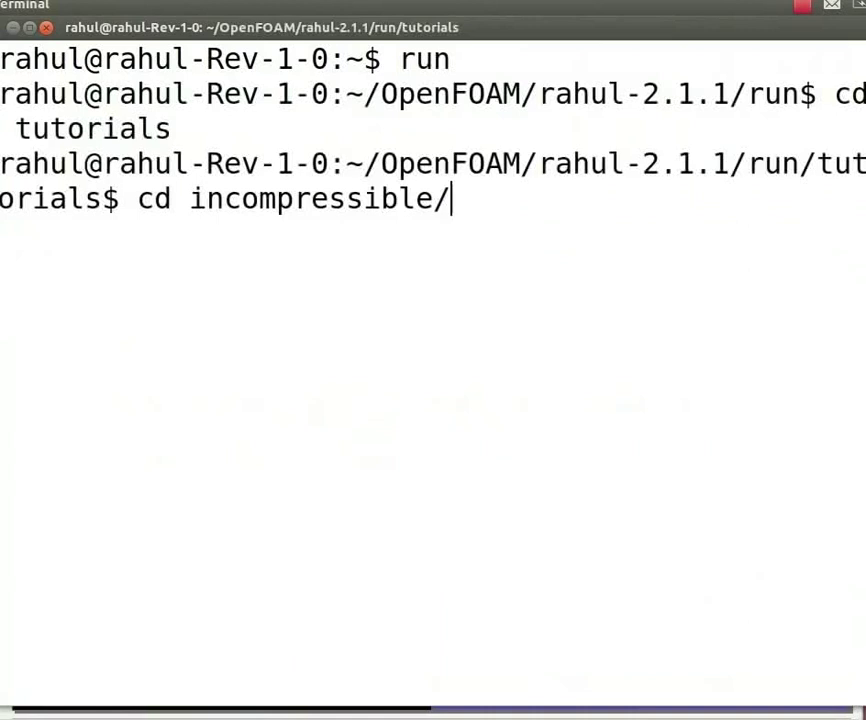
key("Return")
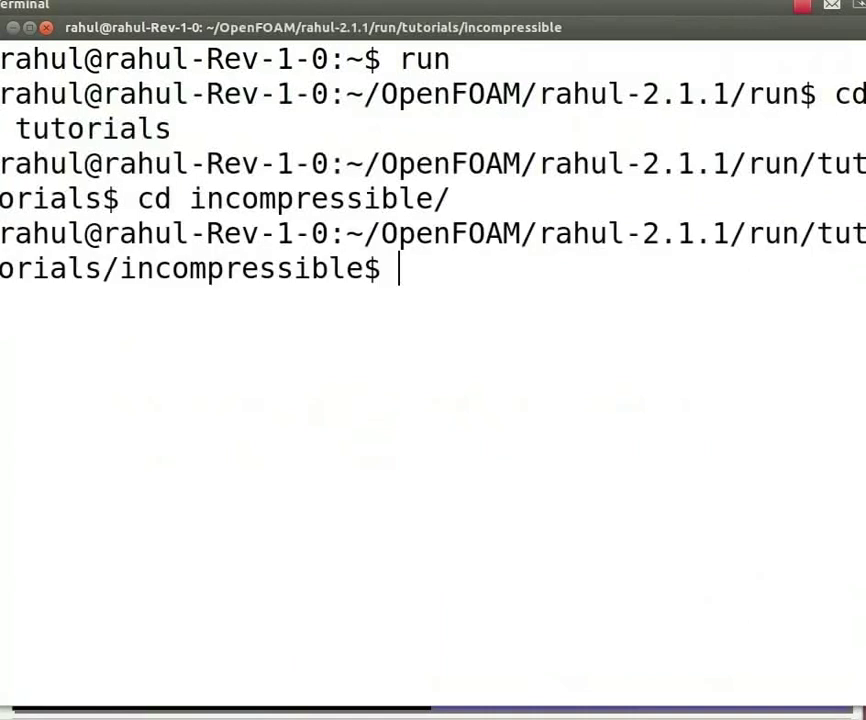
type("cd simpl")
key("Tab")
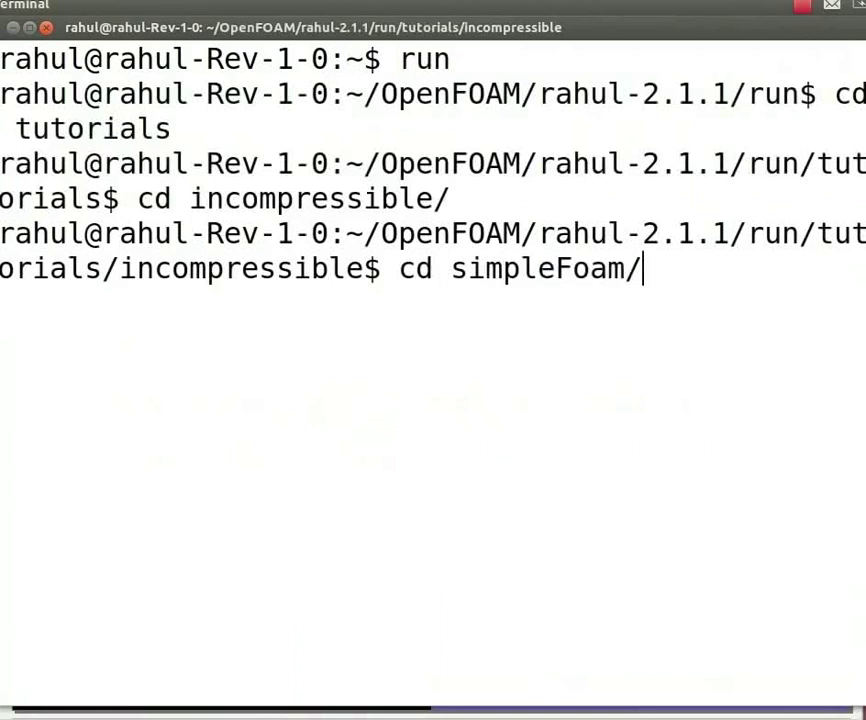
key("Return")
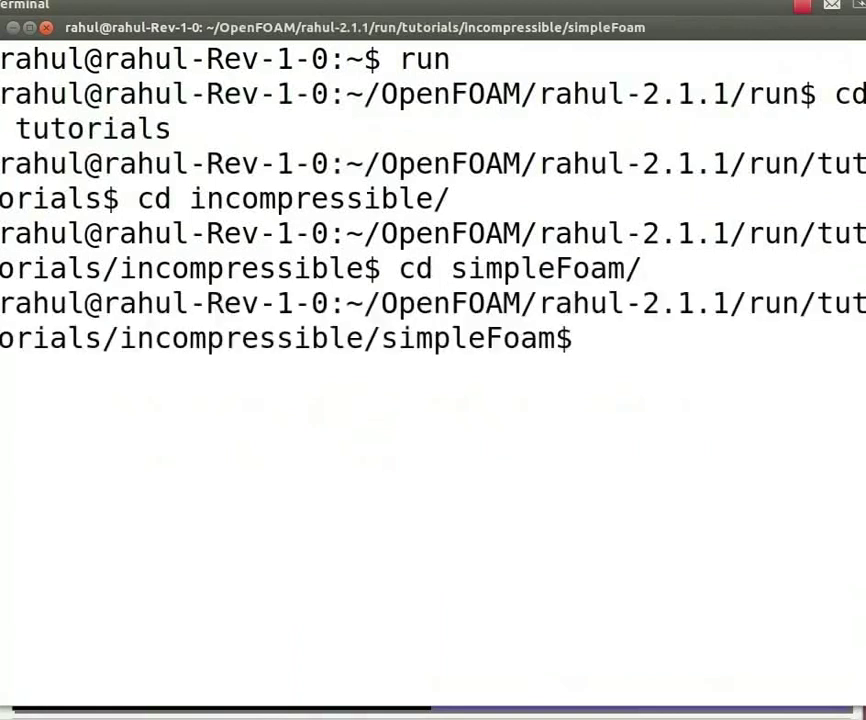
List the simpleFoam cases, enter flatplate, clear the screen and list its 0, constant, system folders.
type("ls")
key("Return")
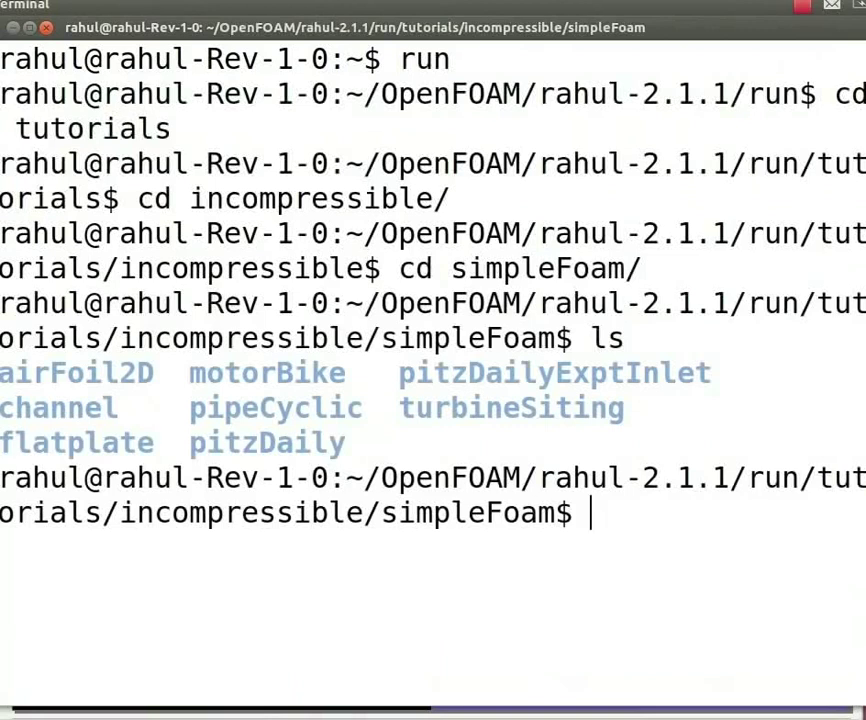
type("cd flatplate")
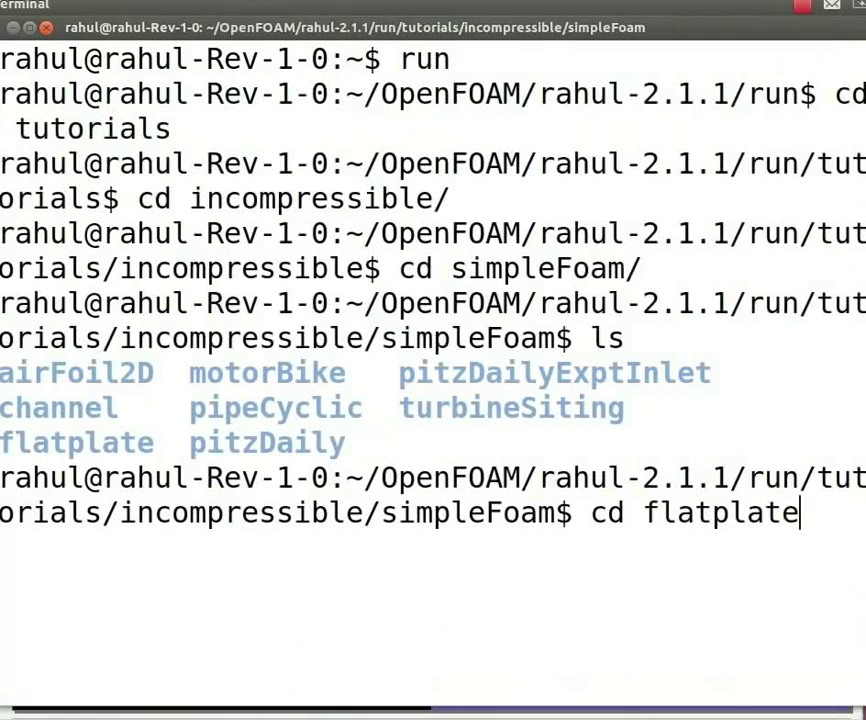
key("Return")
key("ctrl+l")
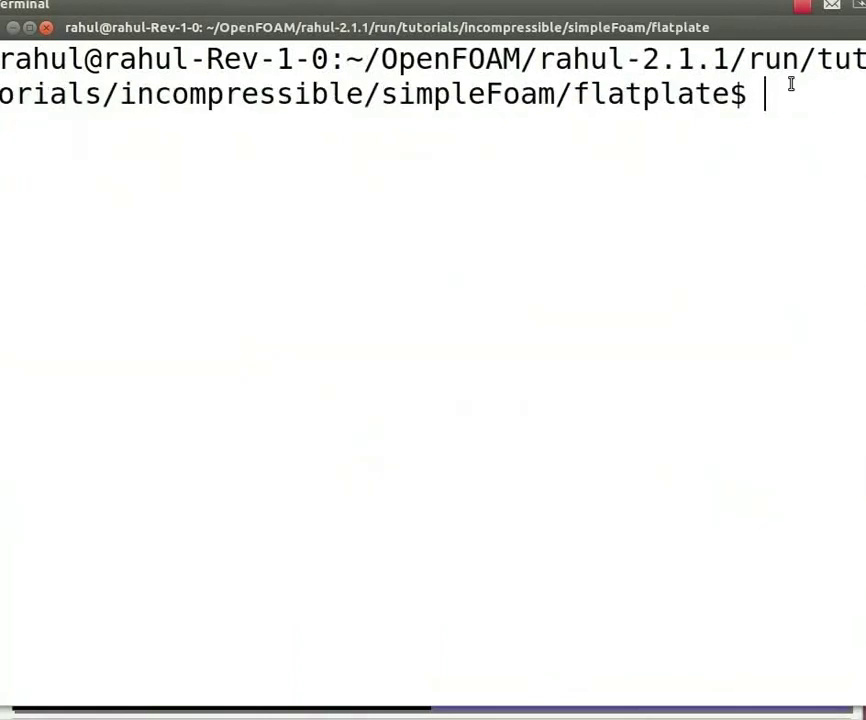
type("ls")
key("Return")
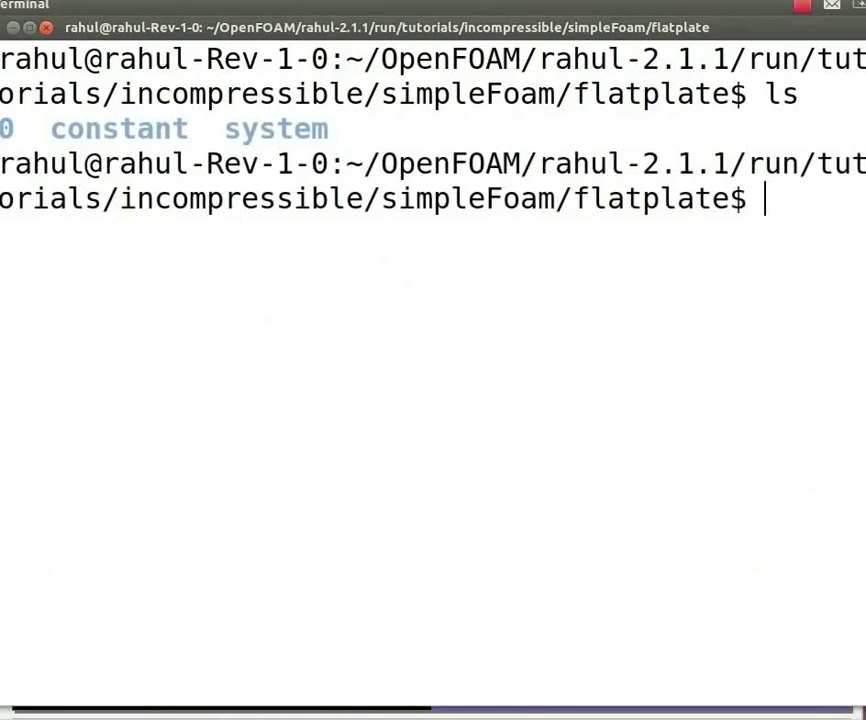
Run blockMesh to generate the 2500-cell flat plate mesh, then clear the terminal.
type("blockMesh")
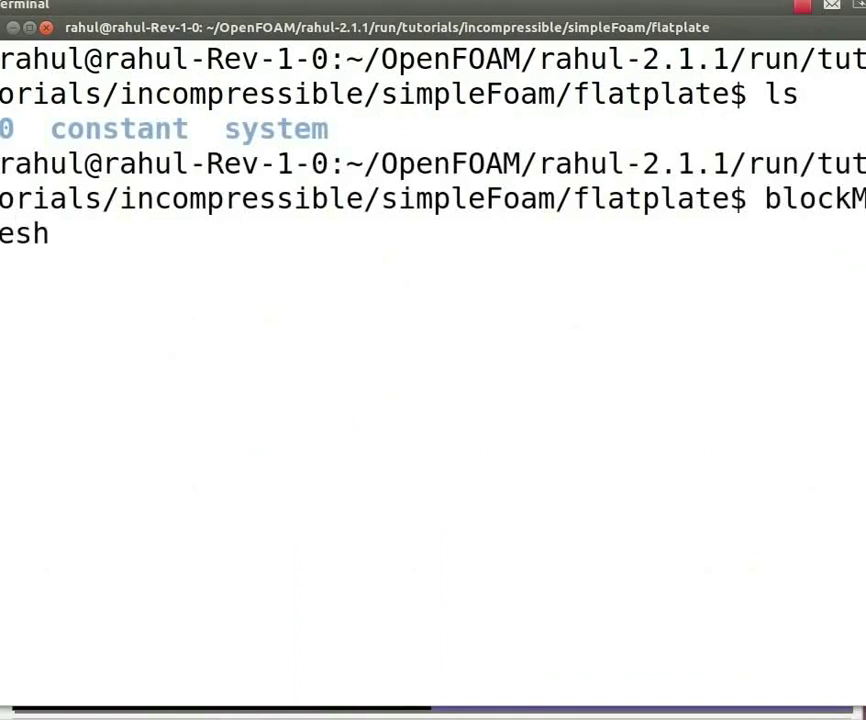
key("Return")
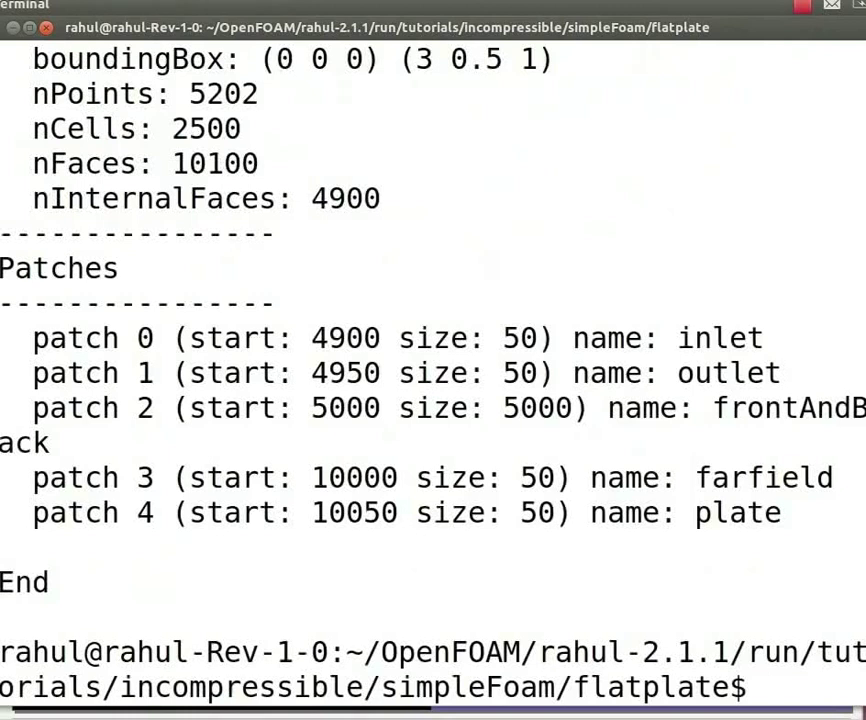
key("ctrl+l")
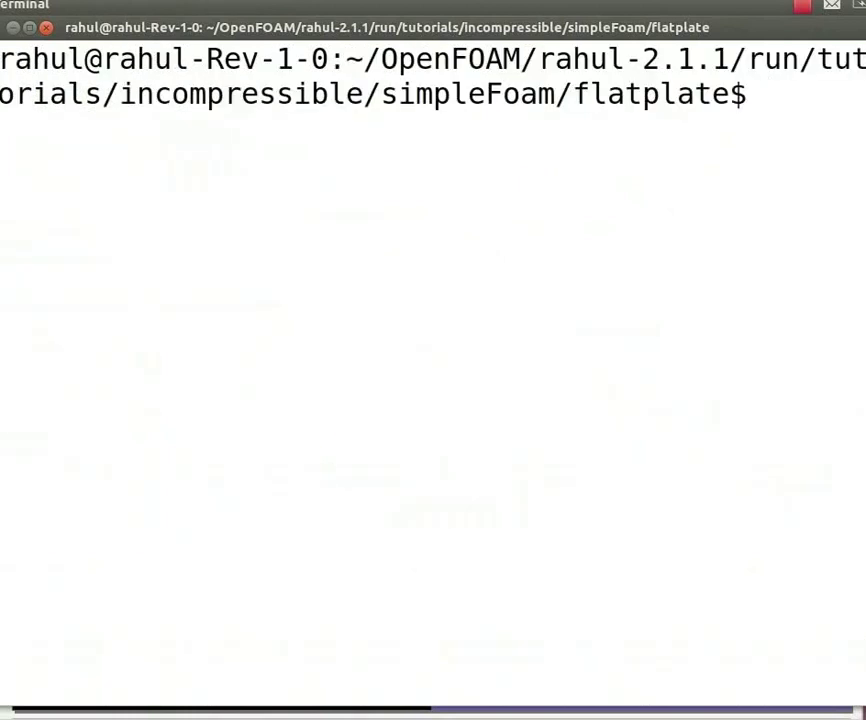
Launch paraFoam, apply to render the flat plate mesh, zoom in, then close ParaView.
type("paraFoam")
key("Return")
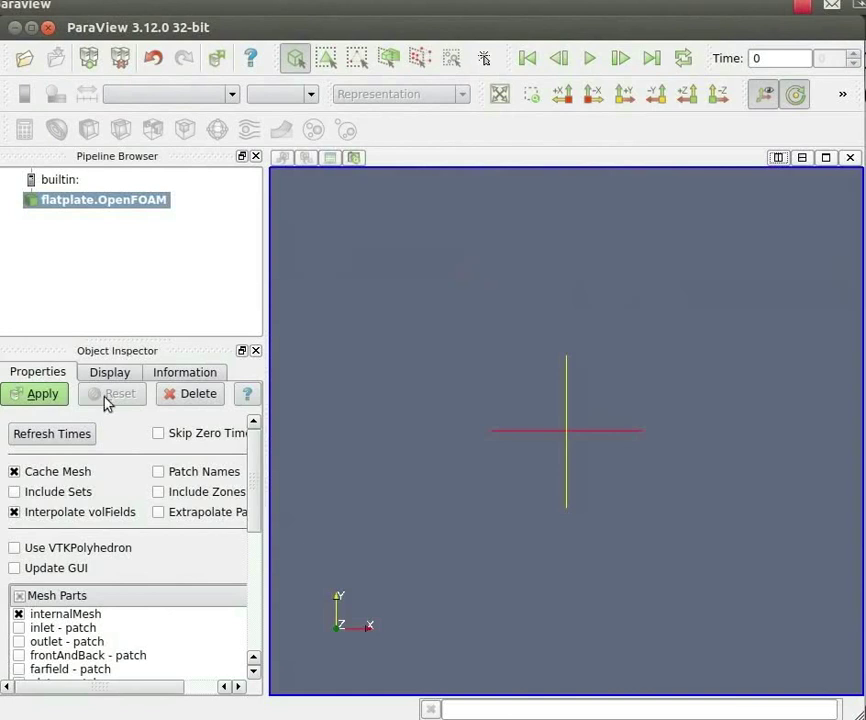
left_click(38, 396)
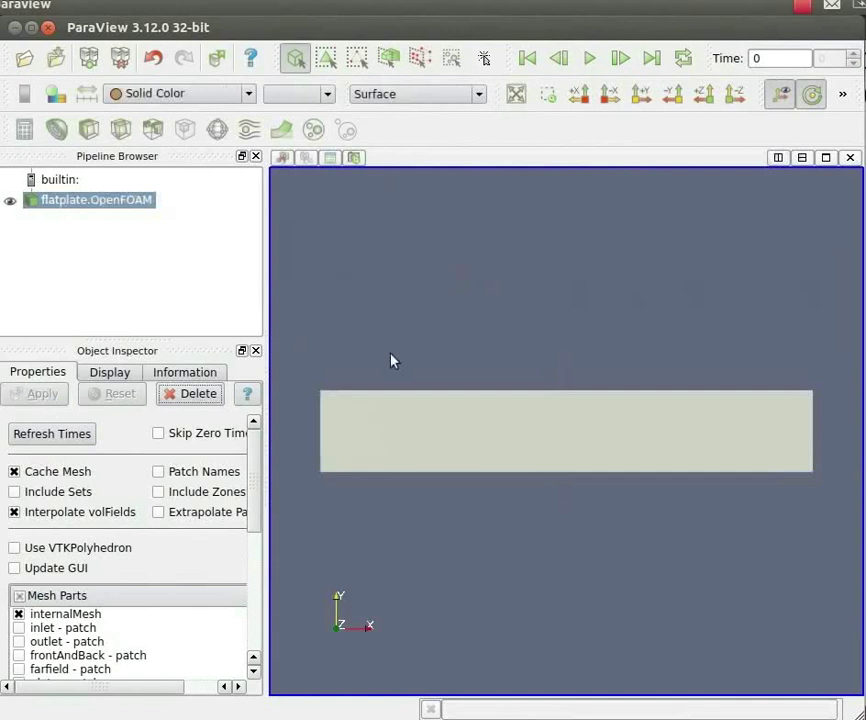
scroll(397, 356, "up", 2)
scroll(397, 356, "down", 2)
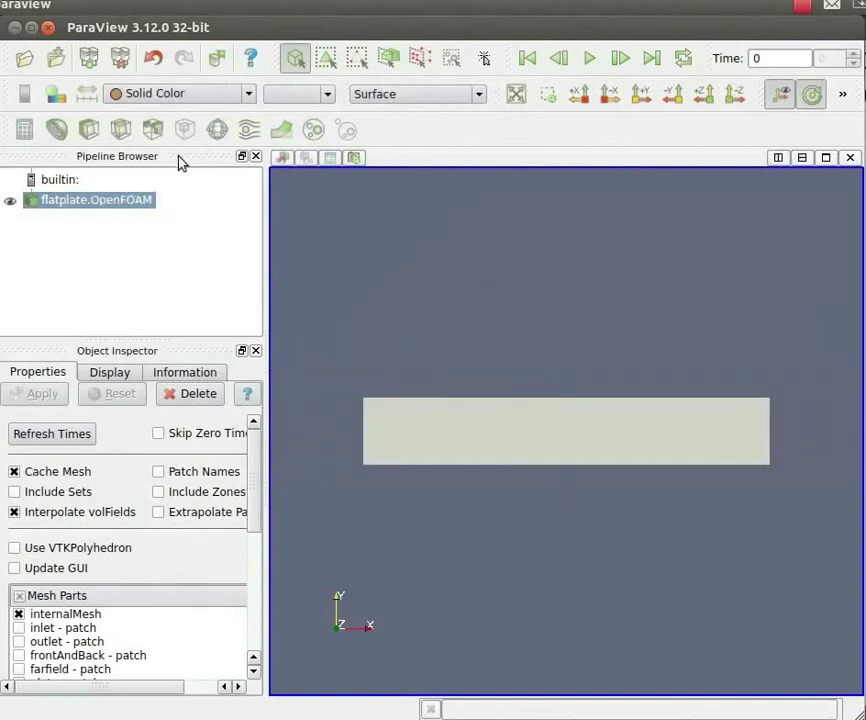
left_click(48, 27)
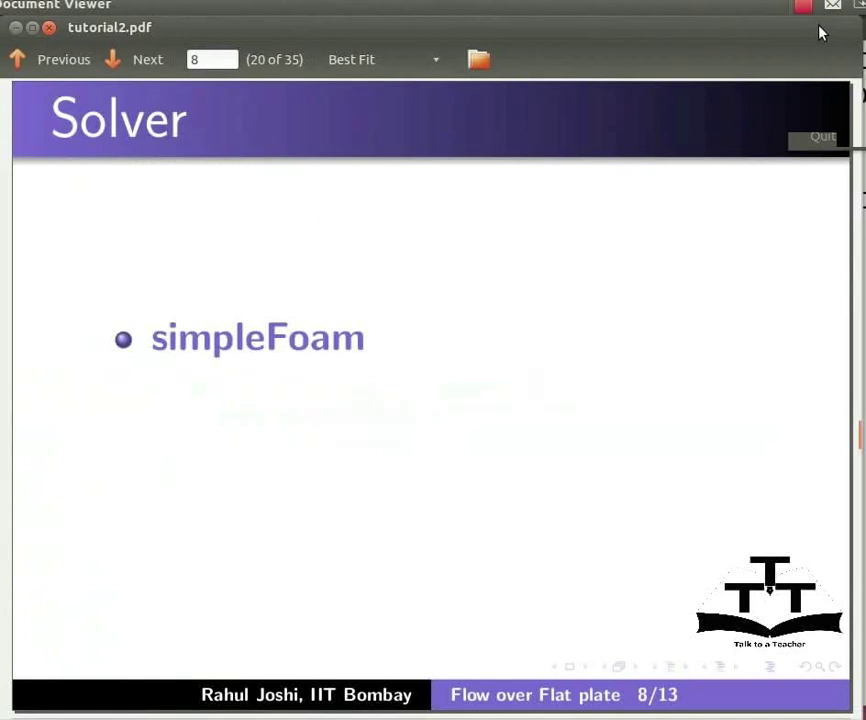
Reveal the Solver slide's simpleFoam bullets, including turbulent flows, then return to the terminal.
key("Page_Down")
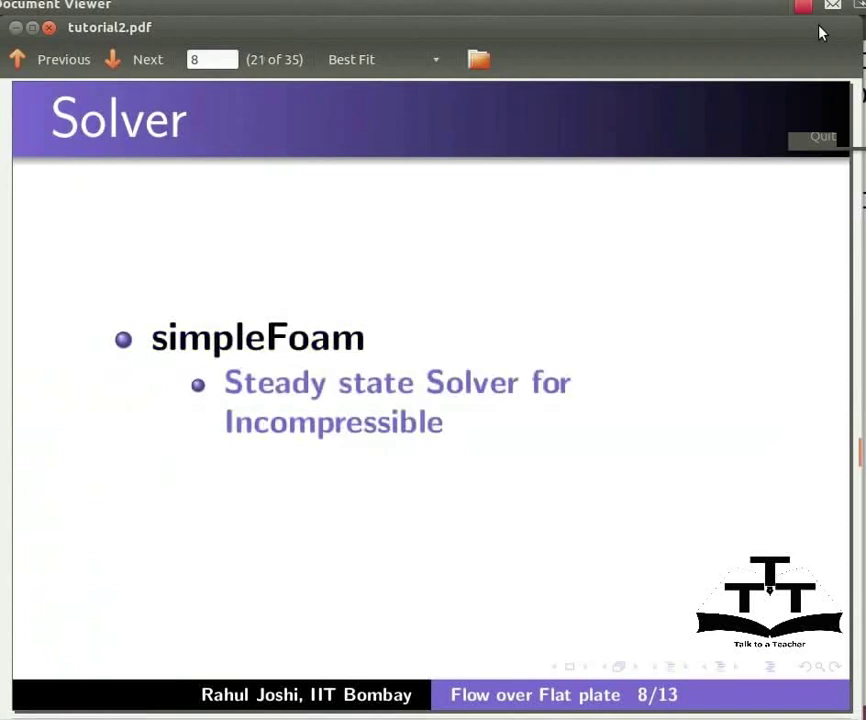
key("Page_Down")
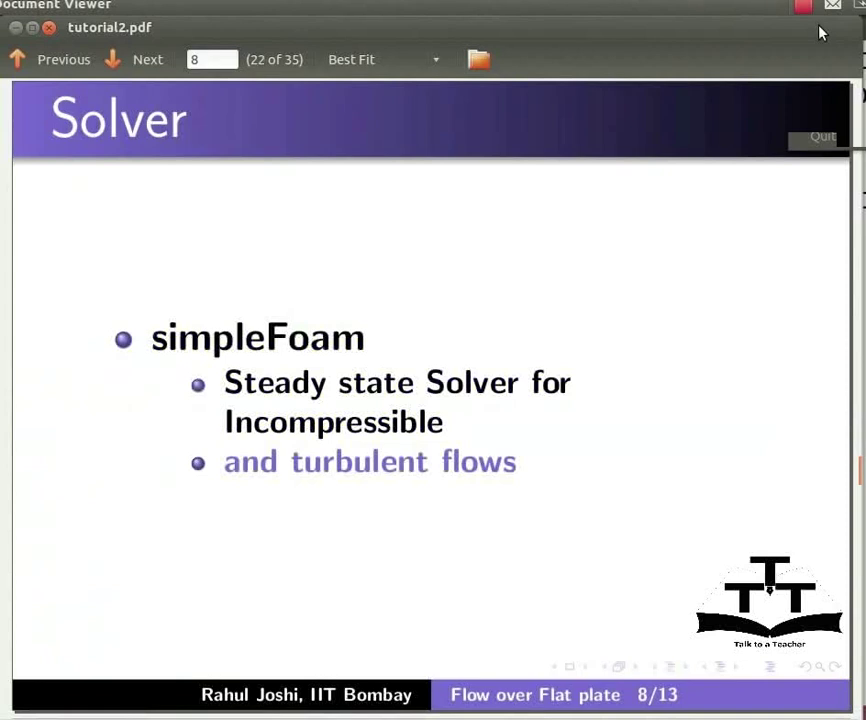
key("alt+Tab")
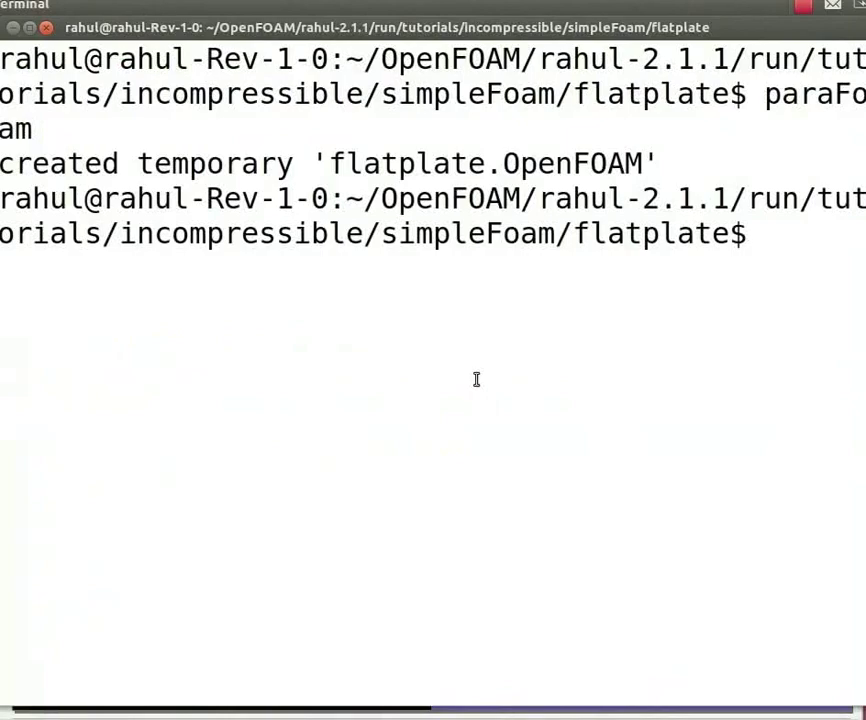
Run simpleFoam on the flat plate case, then relaunch paraFoam to view the solution.
type("simpleFoam")
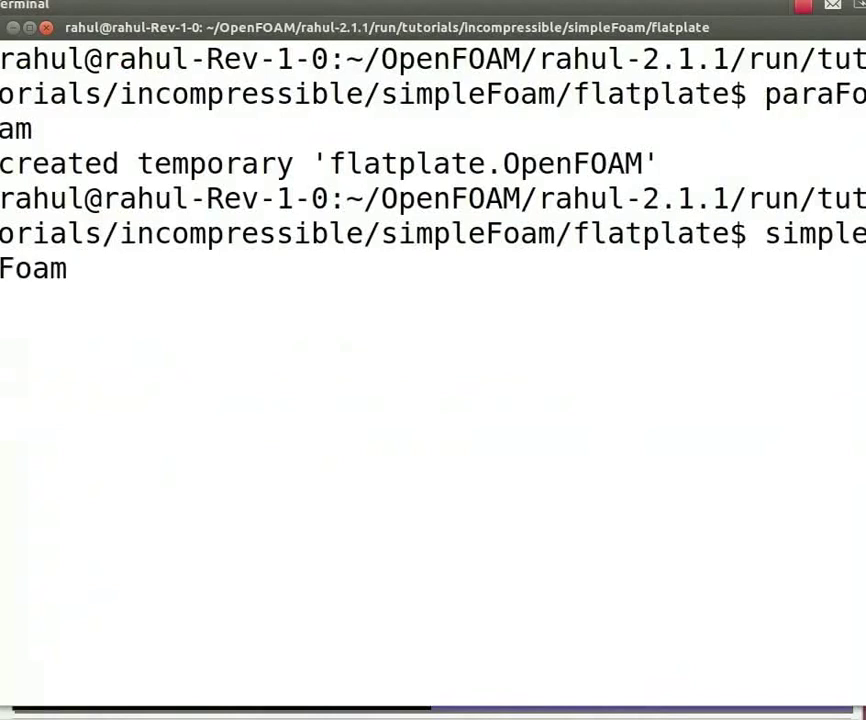
key("Return")
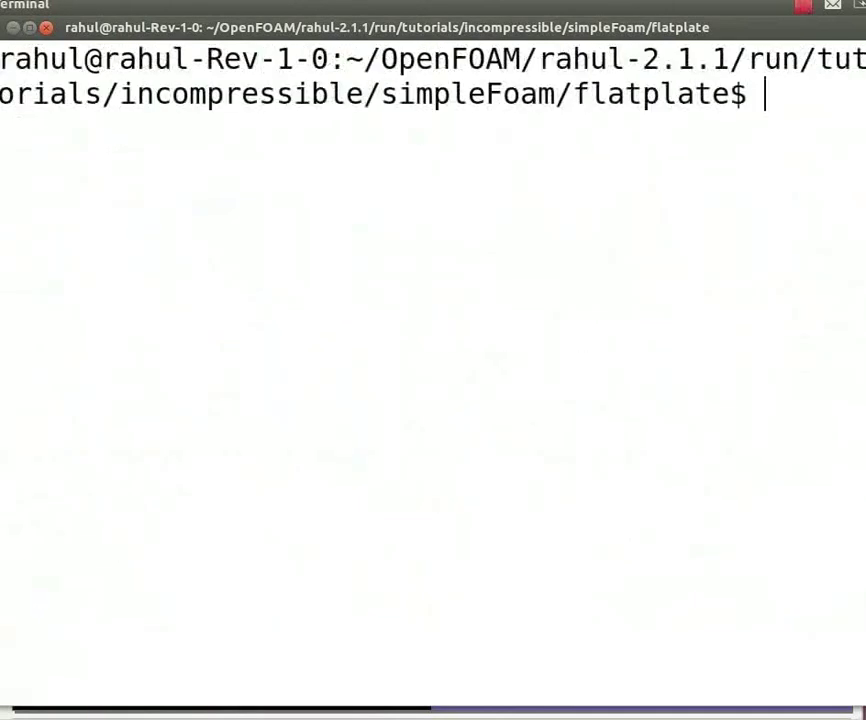
type("paraFoam")
key("Return")
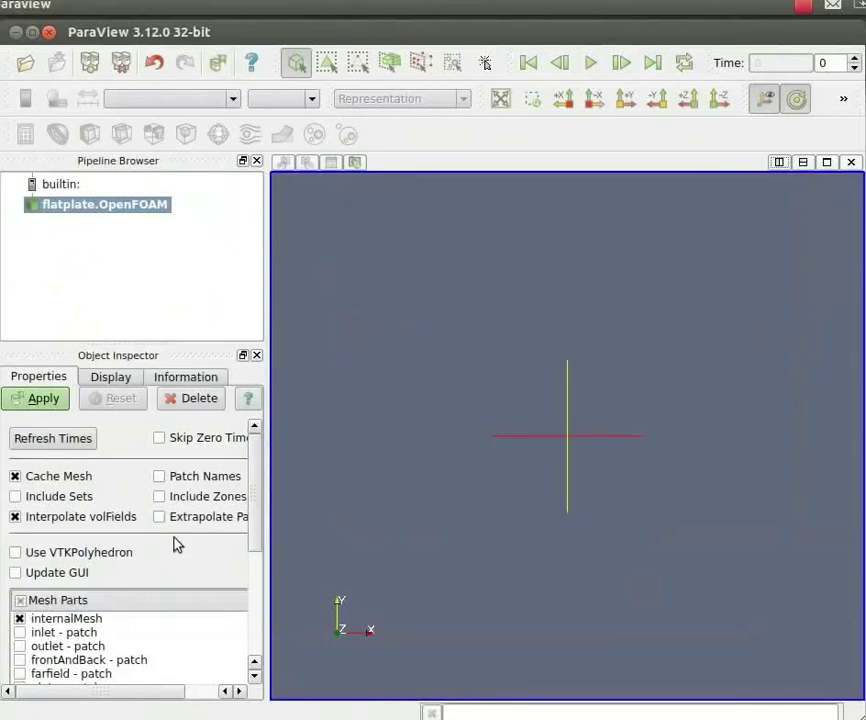
Apply the flatplate.OpenFOAM reader to show the solved mesh, with the p and U volume fields loaded.
left_click(39, 400)
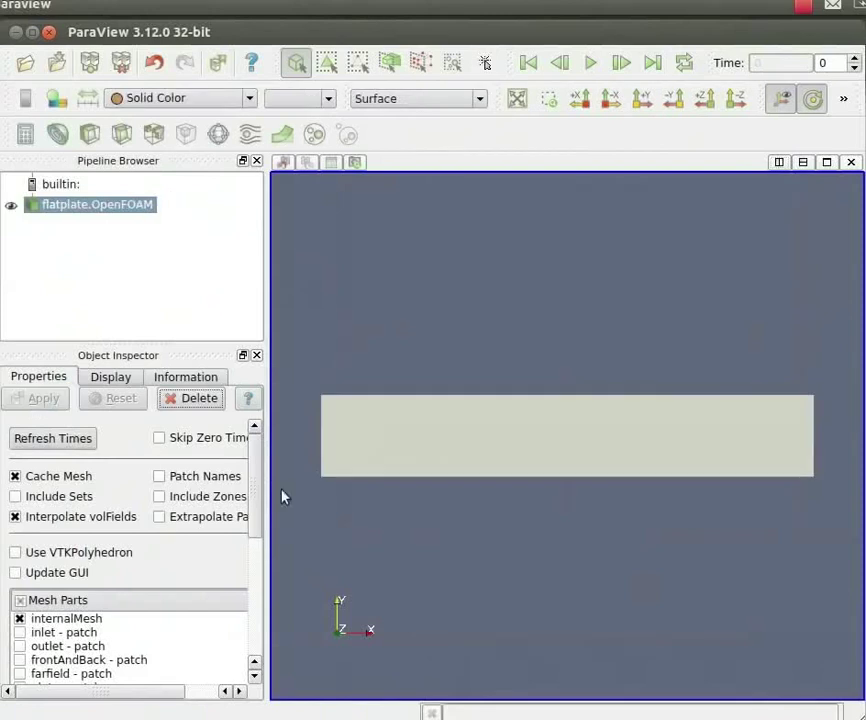
left_click_drag(261, 483, 261, 590)
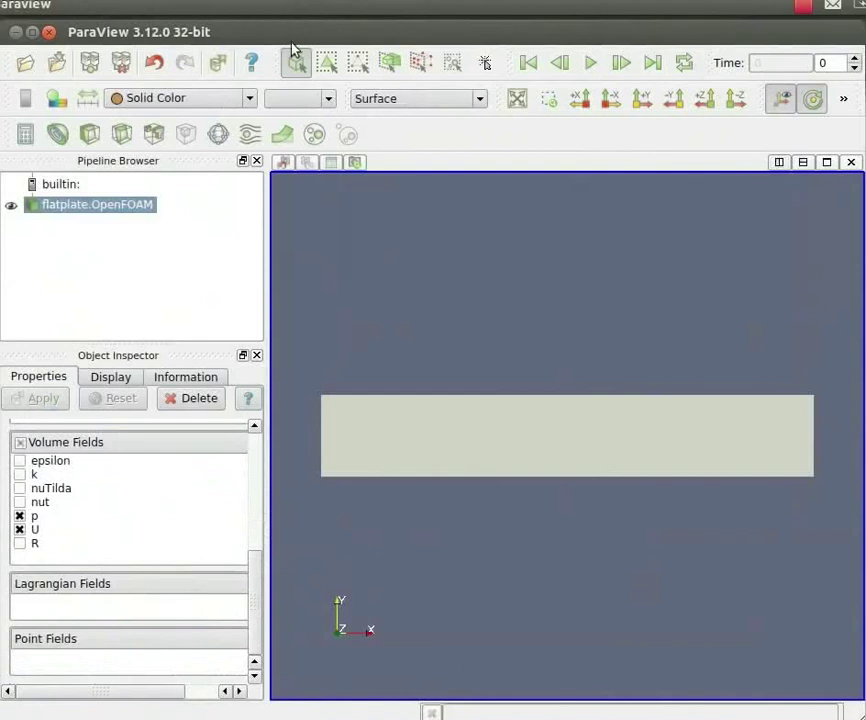
Colour the plate by velocity U and play through to the last time step.
left_click(252, 98)
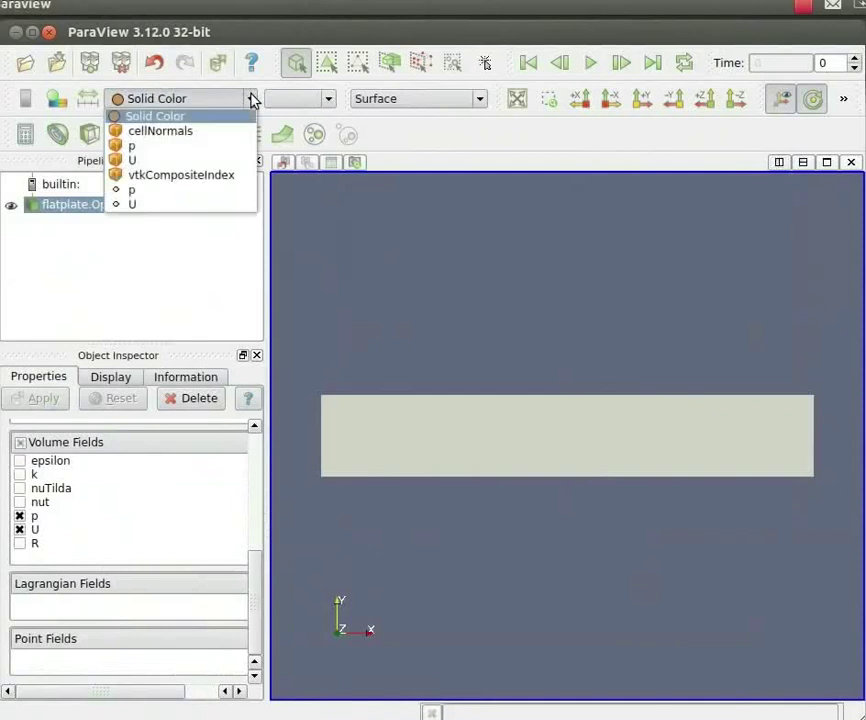
left_click(200, 204)
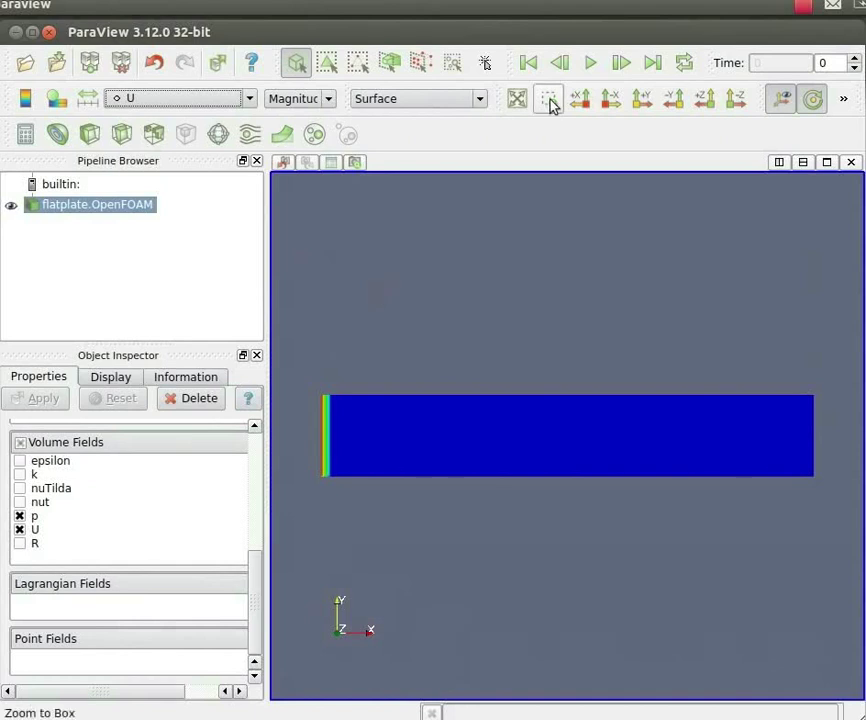
left_click(594, 63)
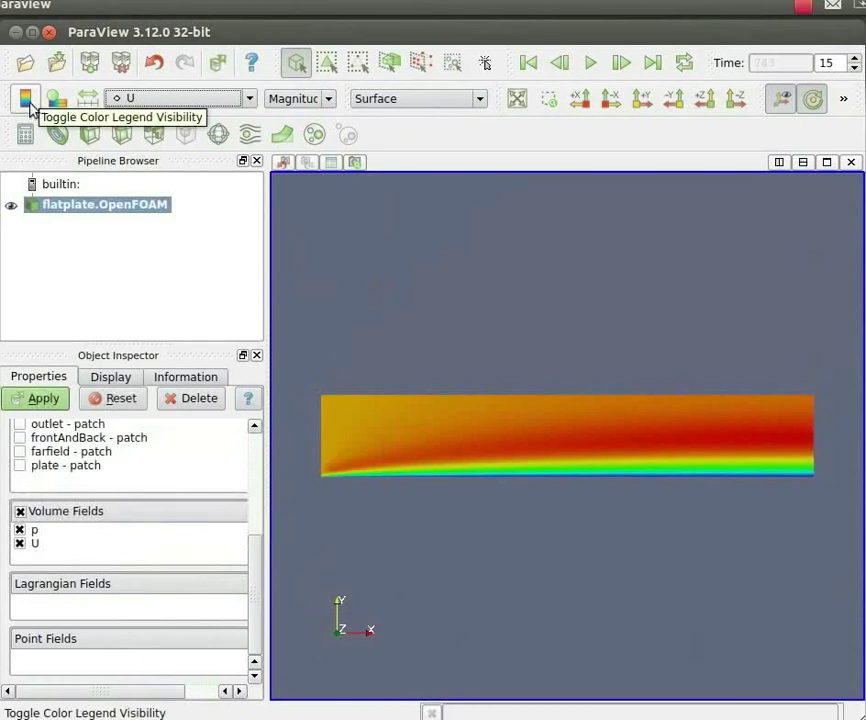
Show the U Magnitude legend, rescale it to 0–1.19688, and place it horizontally above the plate.
left_click(27, 103)
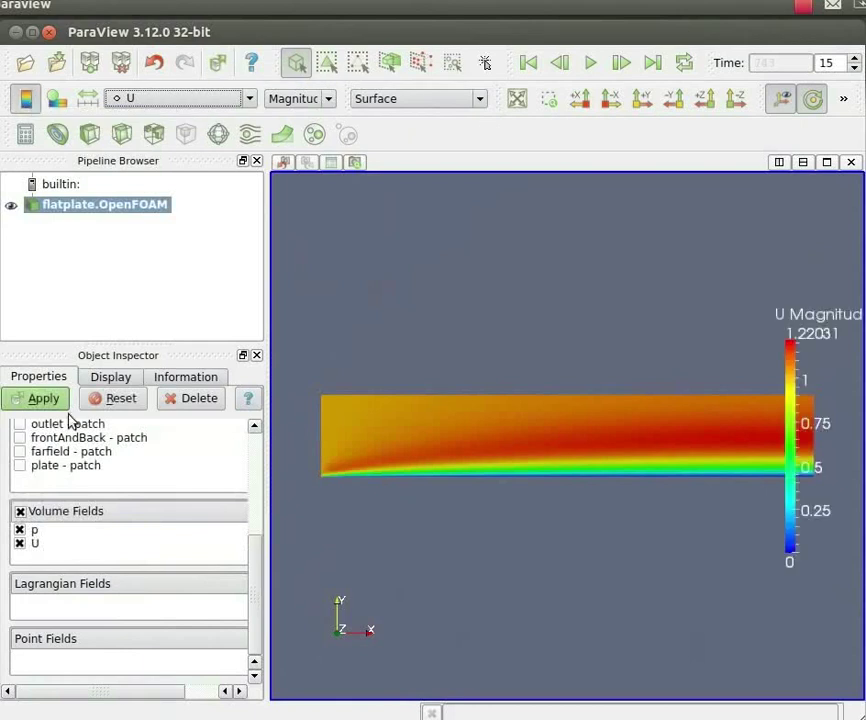
left_click(46, 400)
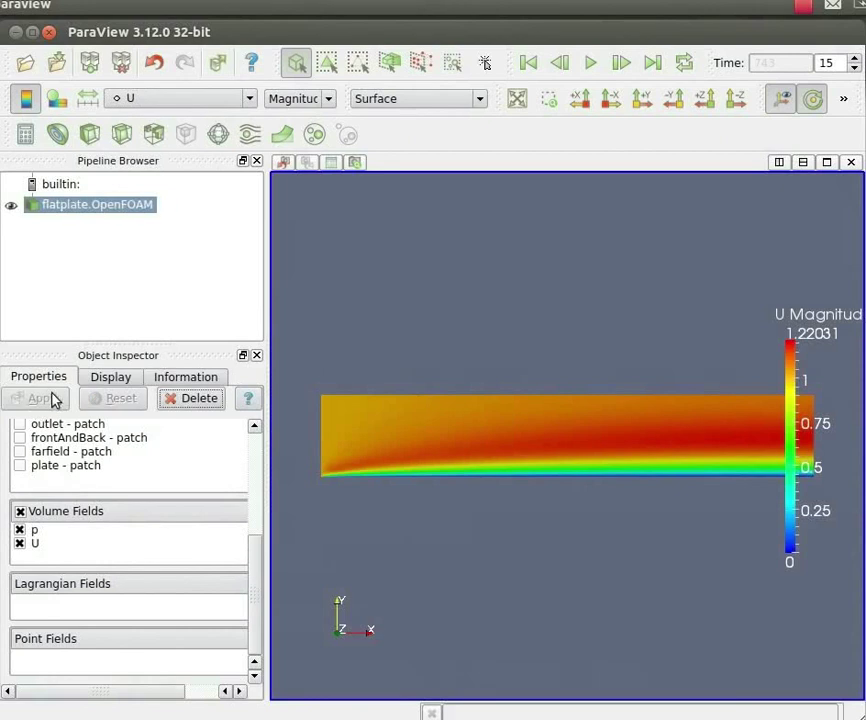
left_click(111, 382)
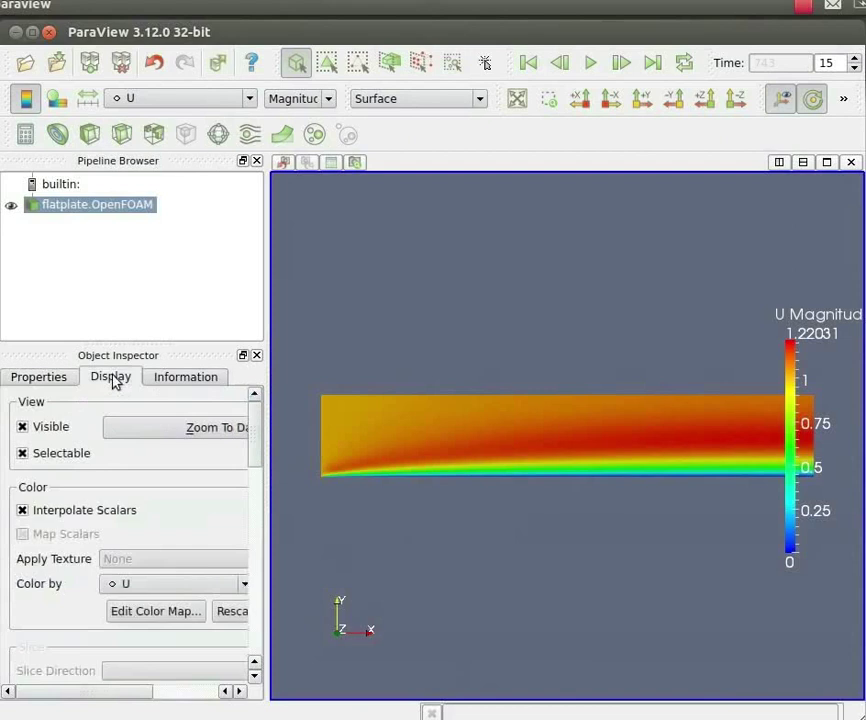
scroll(199, 592, "down", 3)
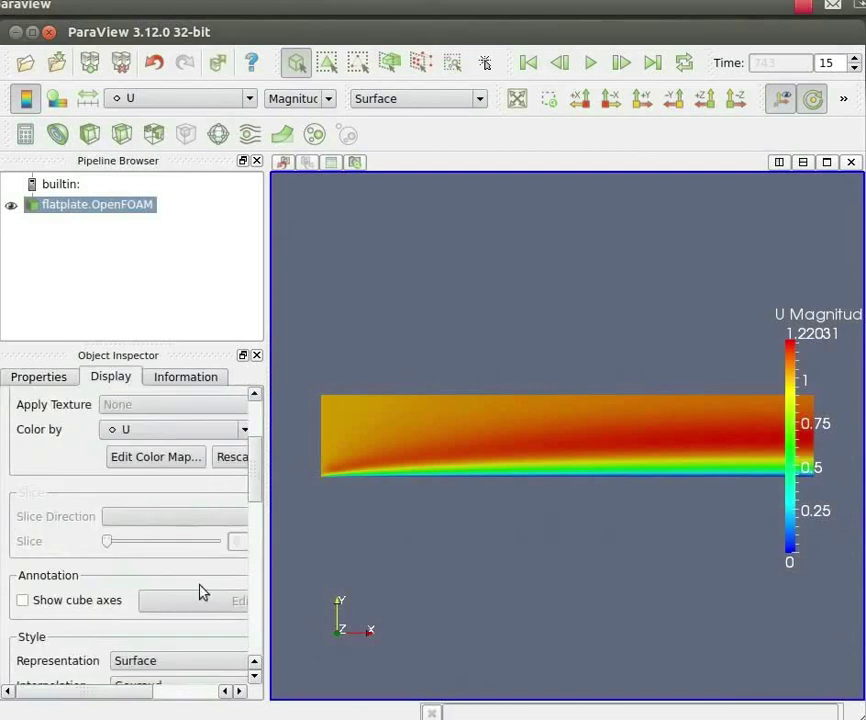
left_click(231, 460)
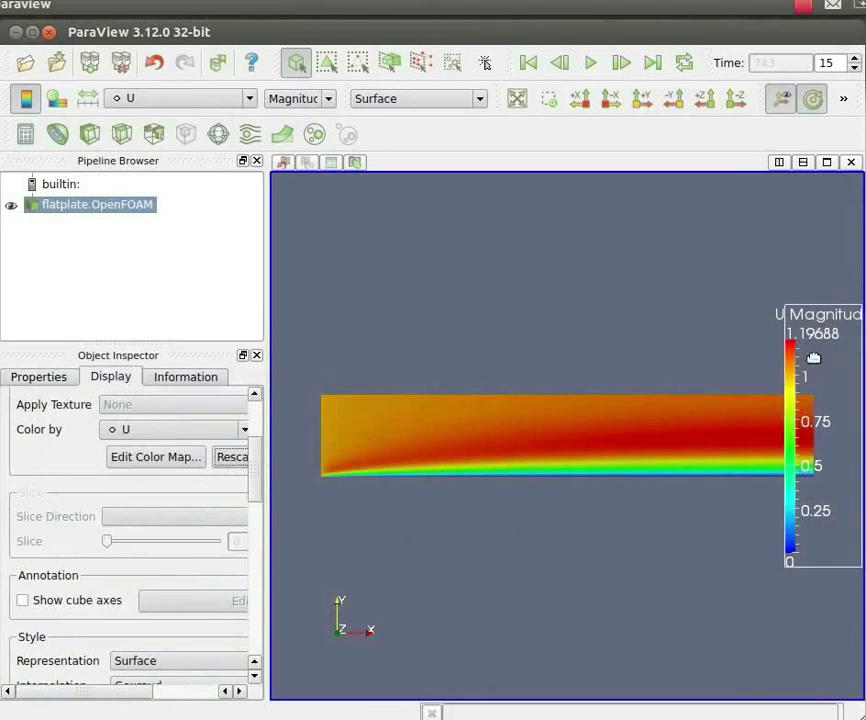
left_click_drag(813, 357, 601, 367)
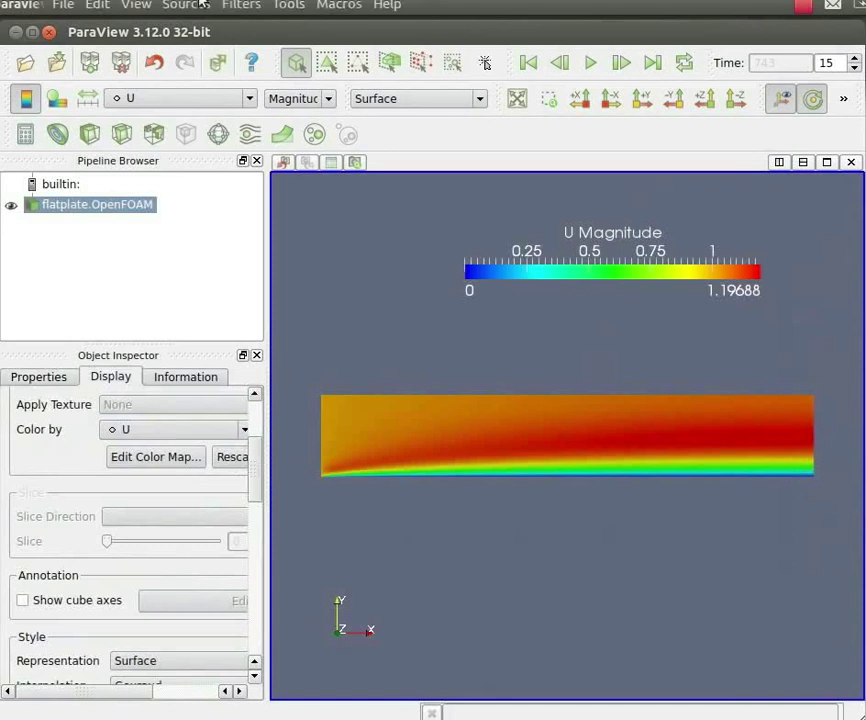
Add a Glyph filter from Filters > Common and apply it to draw velocity arrows.
left_click(230, 5)
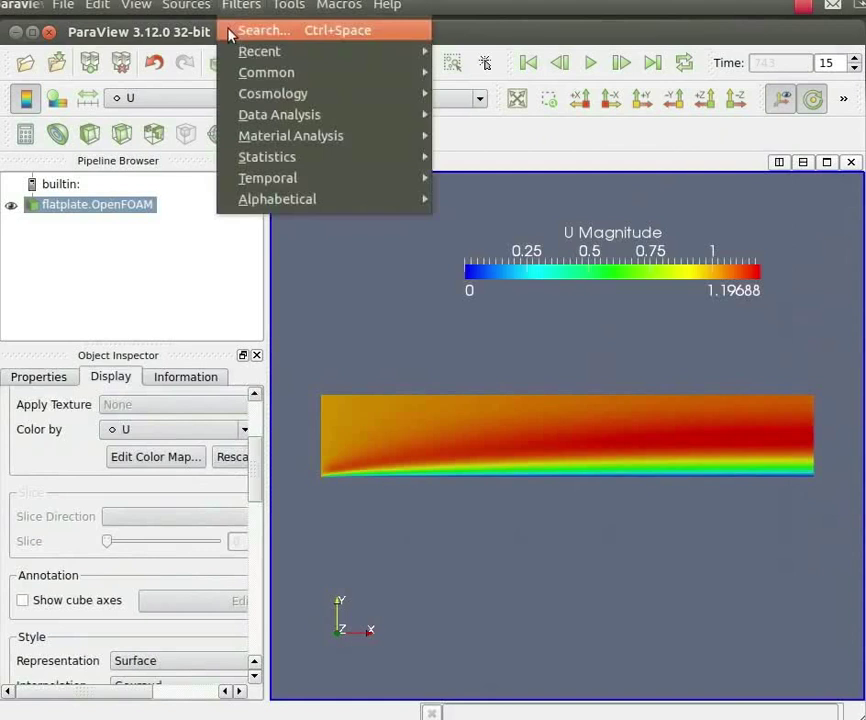
mouse_move(330, 72)
left_click(490, 199)
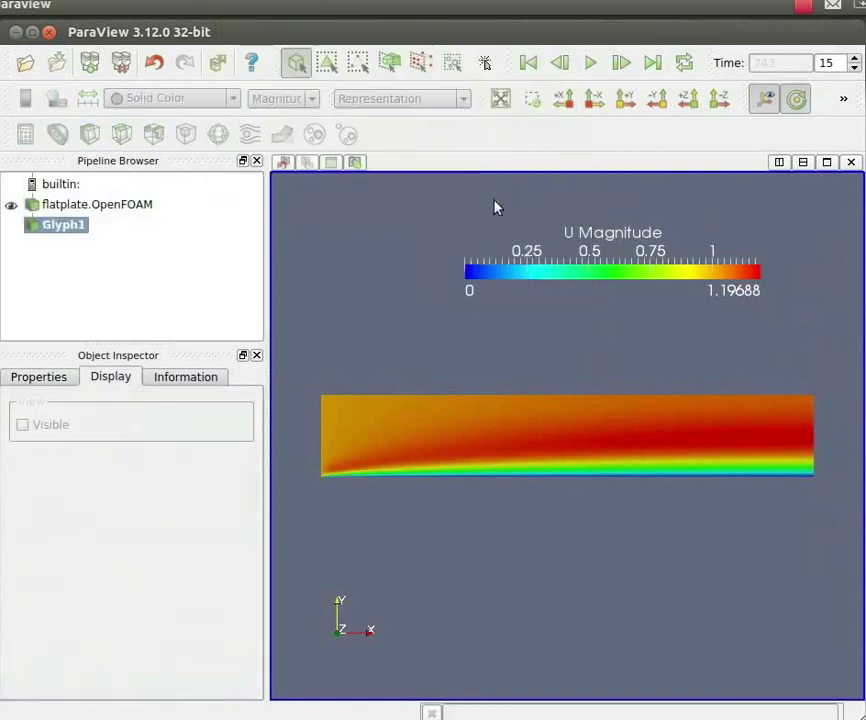
left_click(43, 380)
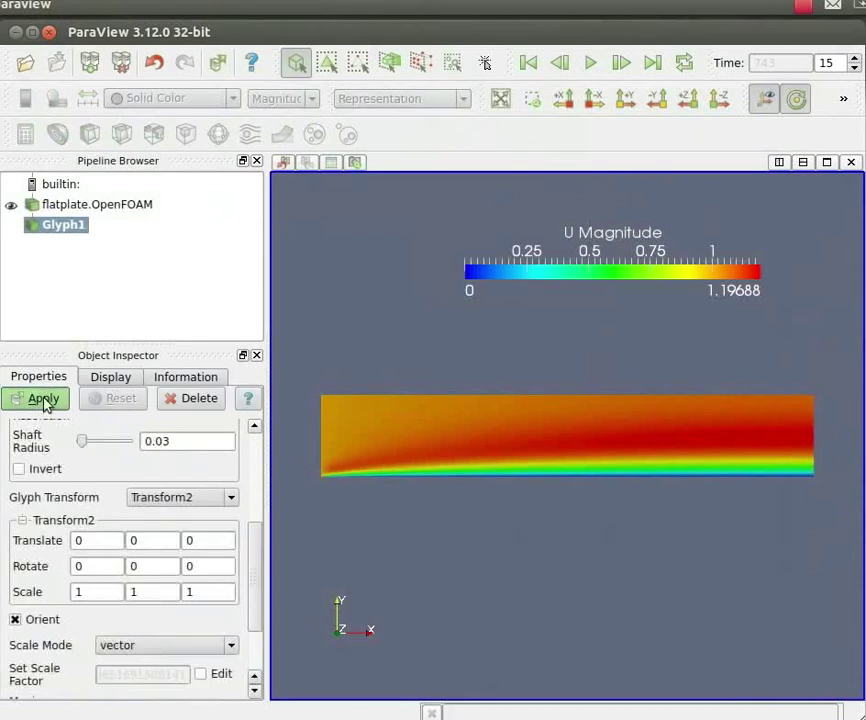
left_click(44, 400)
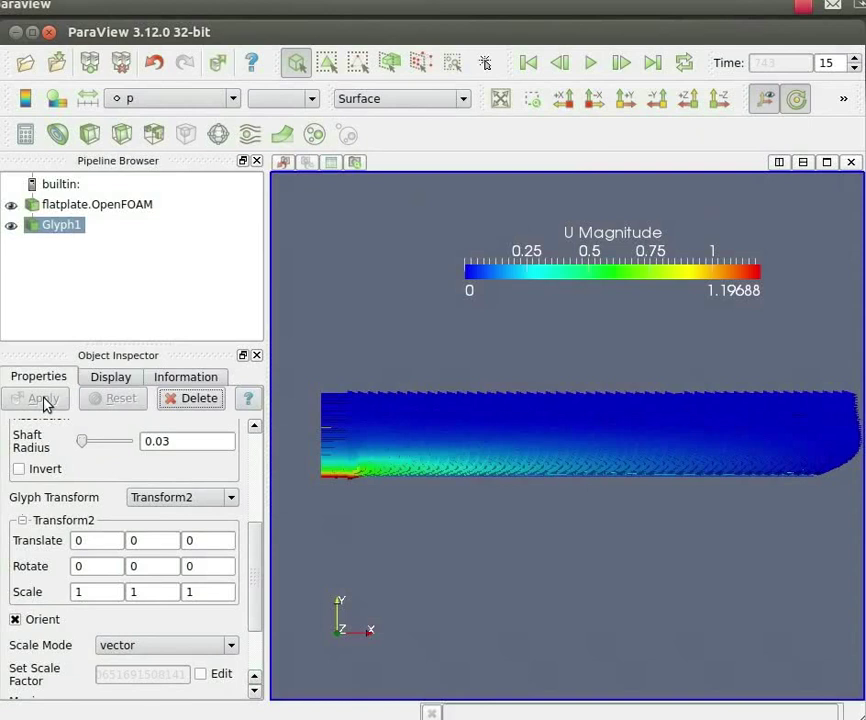
Enable a custom glyph scale factor and enter 0.1.
scroll(251, 605, "down", 2)
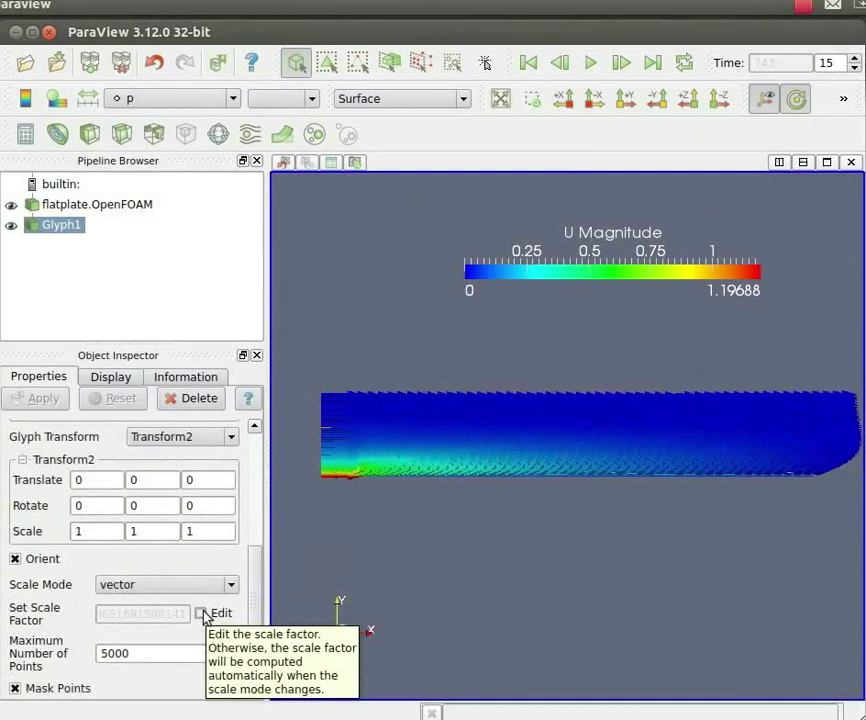
left_click(202, 613)
left_click_drag(187, 614, 68, 615)
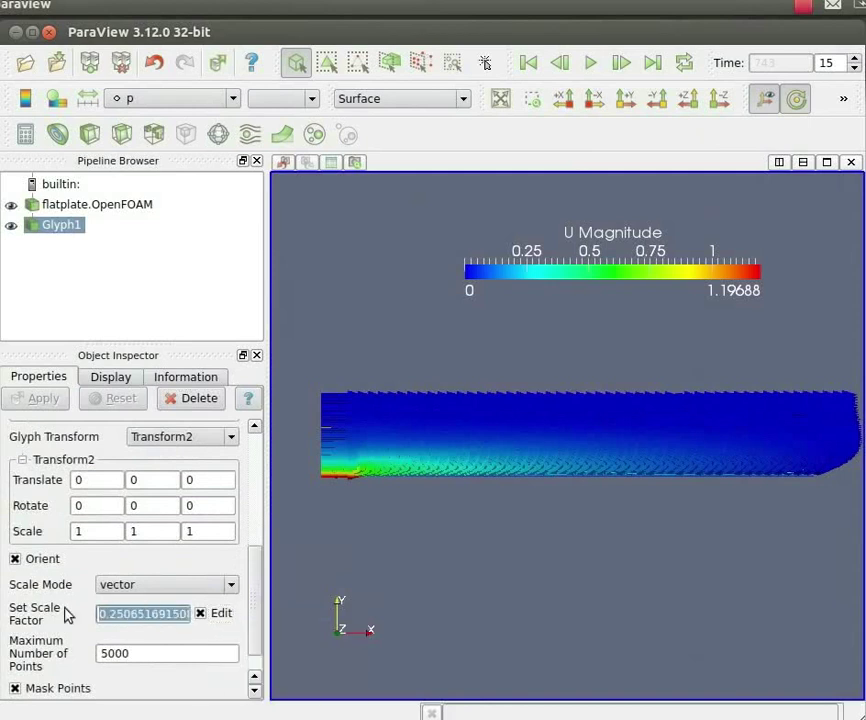
type(".1")
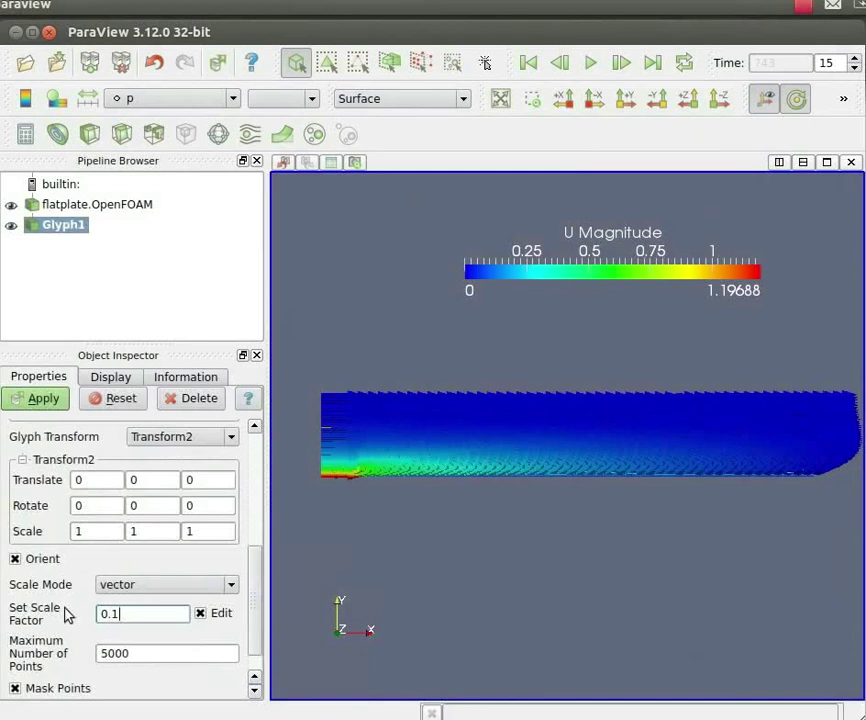
Apply the 0.1 glyph scale, zoom into a box around the arrows, then delete Glyph1.
left_click(41, 400)
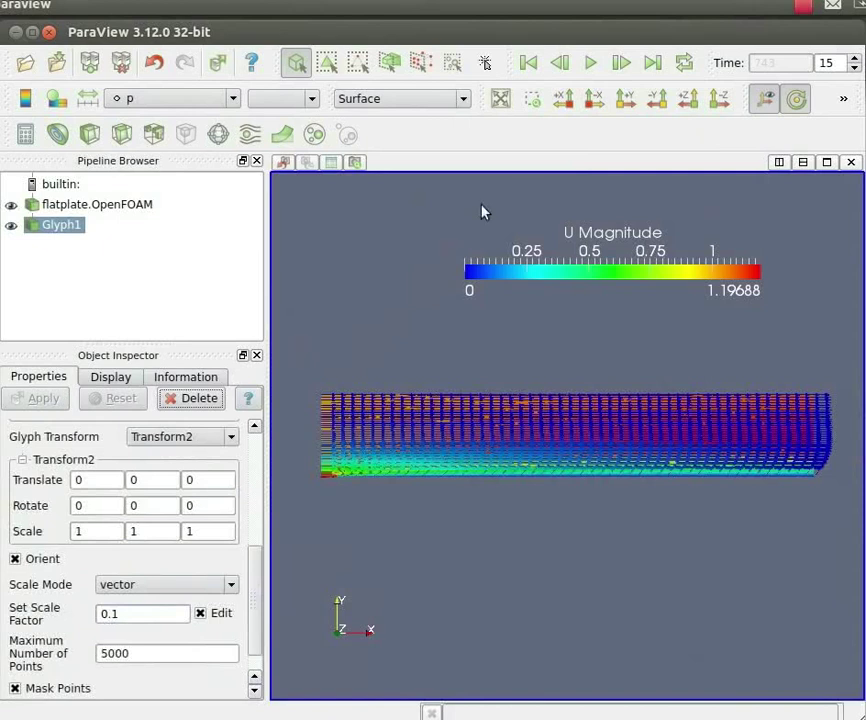
left_click(536, 103)
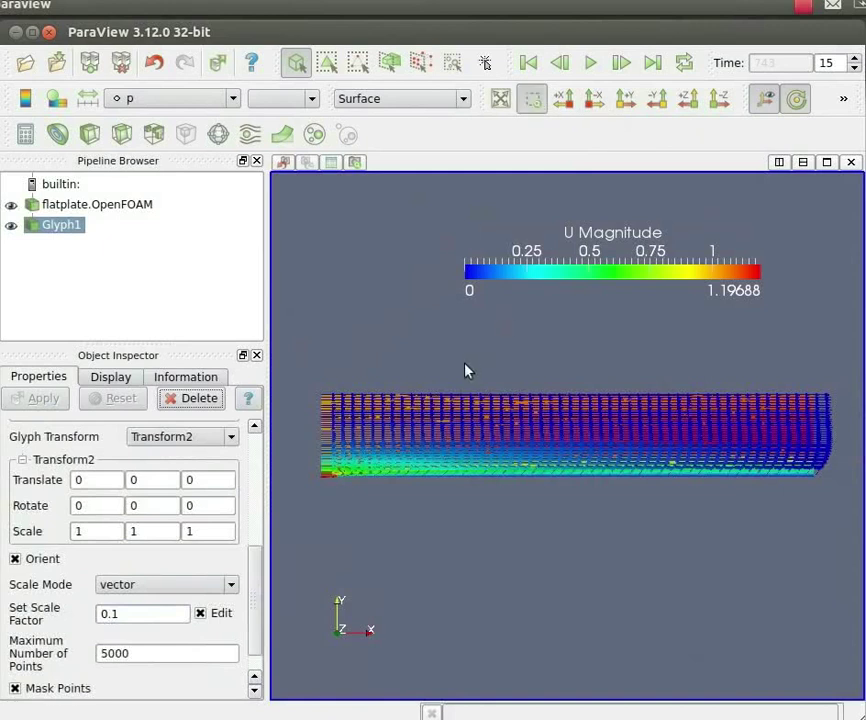
left_click_drag(464, 310, 652, 520)
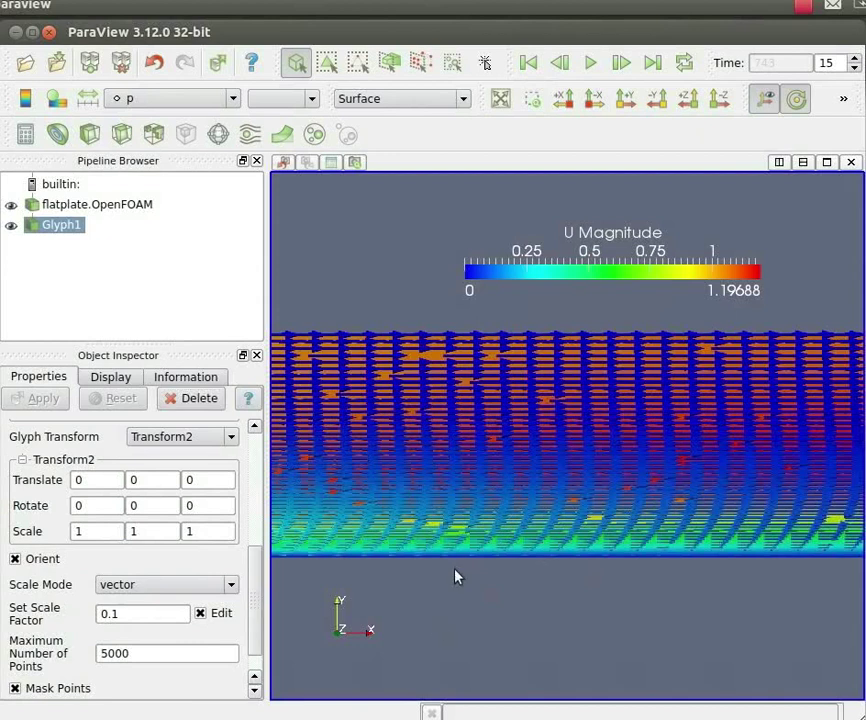
left_click(196, 399)
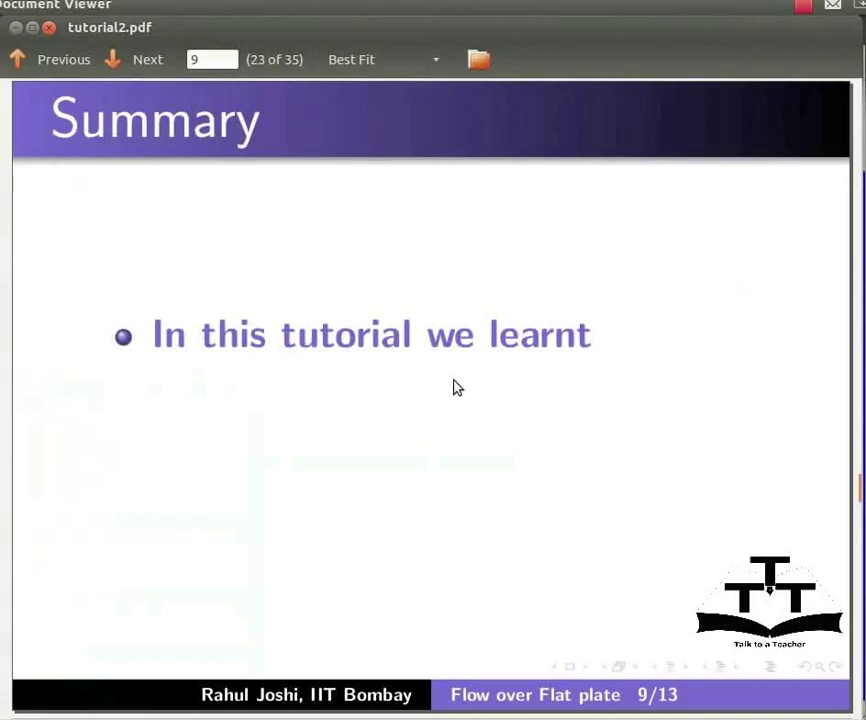
Page through the Summary, Assignment, Project and Workshops slides to the final Acknowledgements slide.
key("Page_Down")
key("Page_Down")
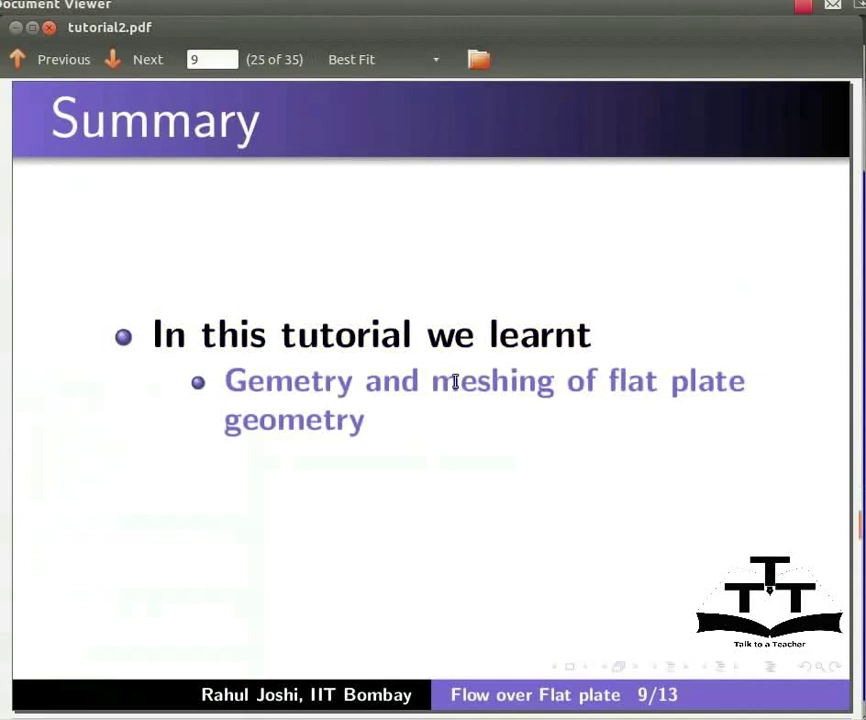
key("Page_Down")
key("Page_Down")
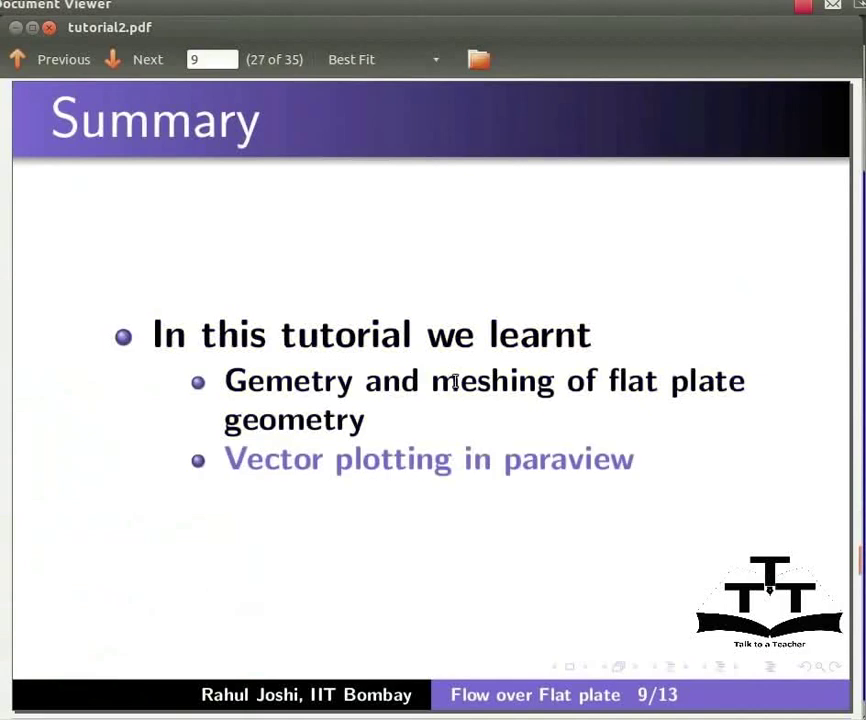
key("Page_Down")
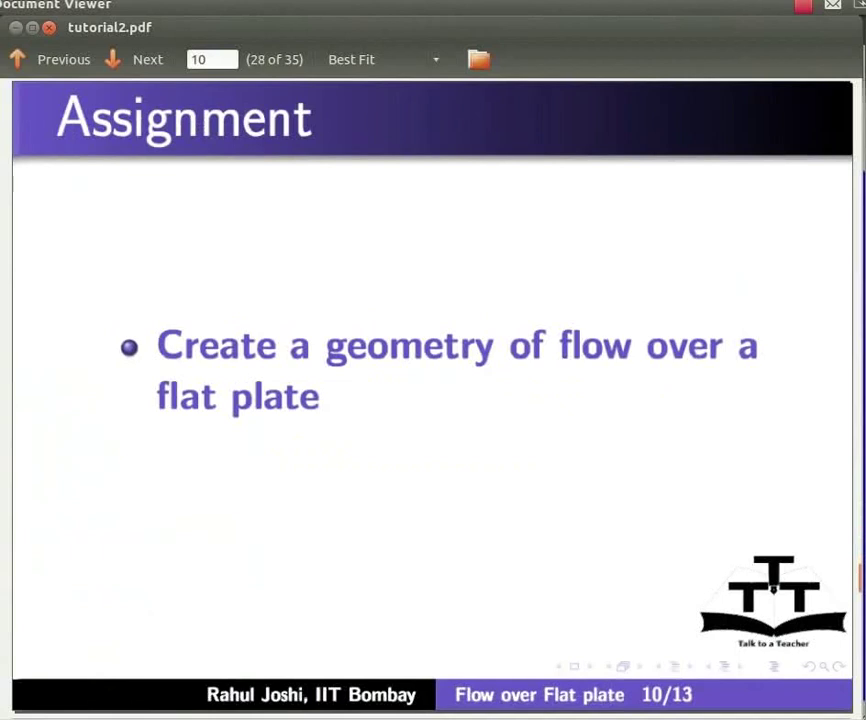
key("Page_Down")
key("Page_Down")
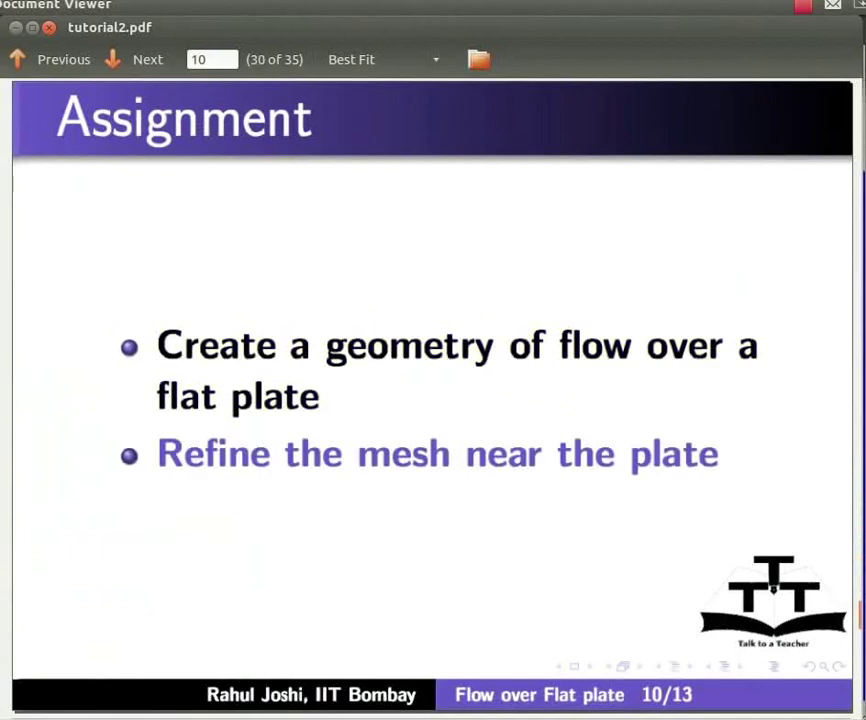
key("Page_Down")
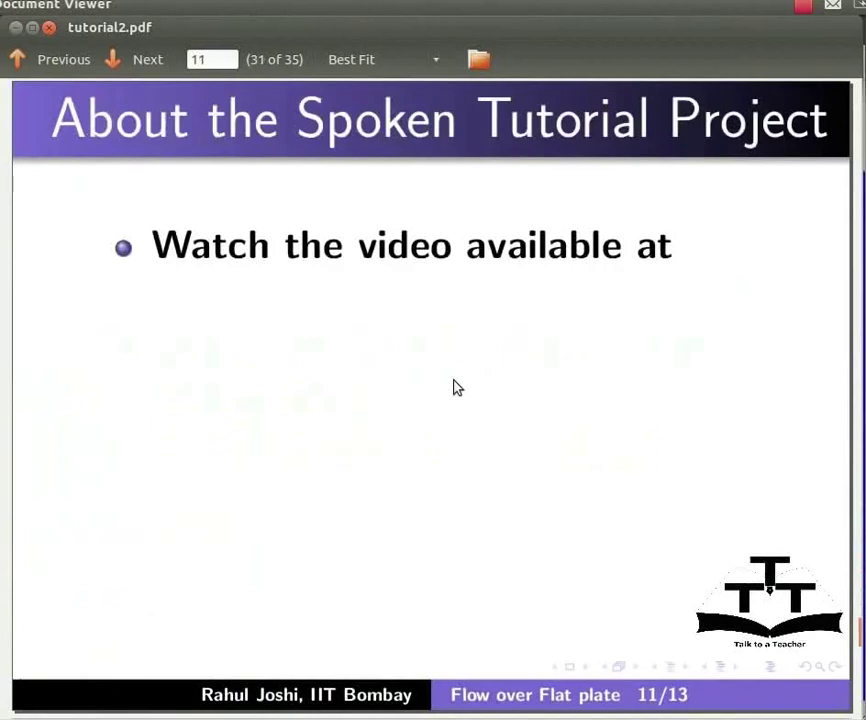
key("Page_Down")
key("Page_Down")
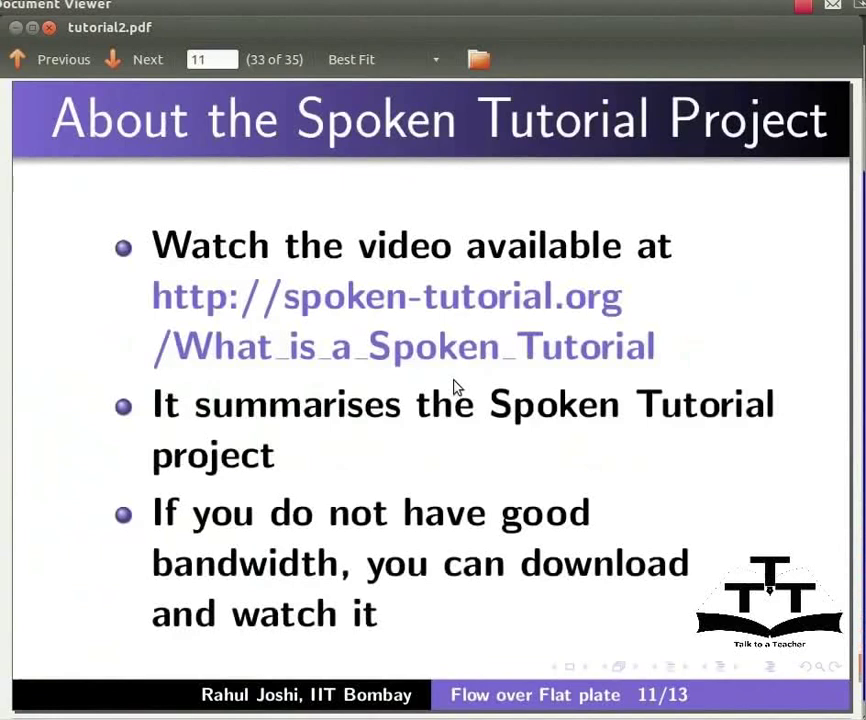
key("Page_Down")
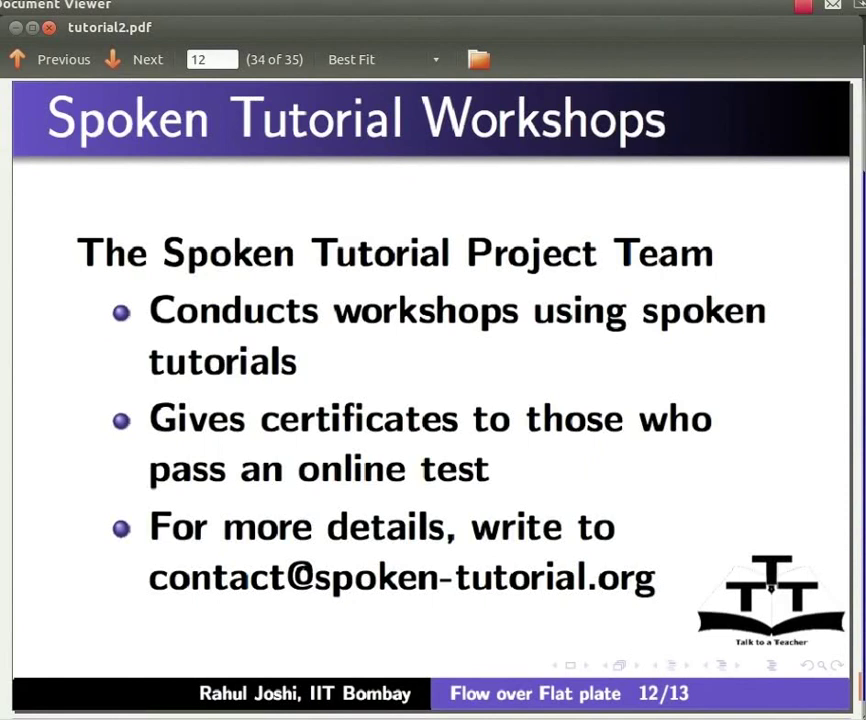
scroll(455, 381, "down", 1)
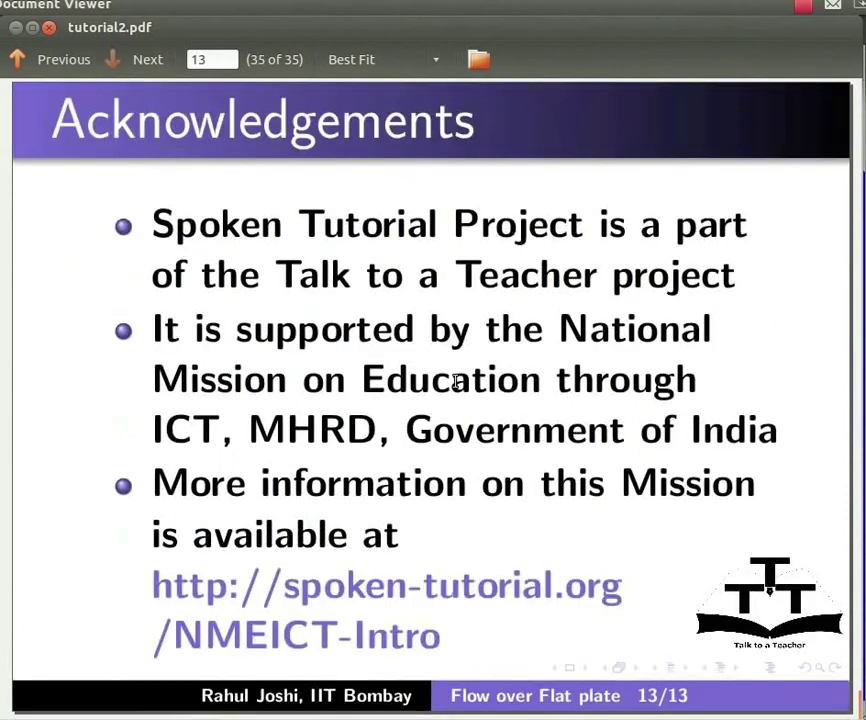